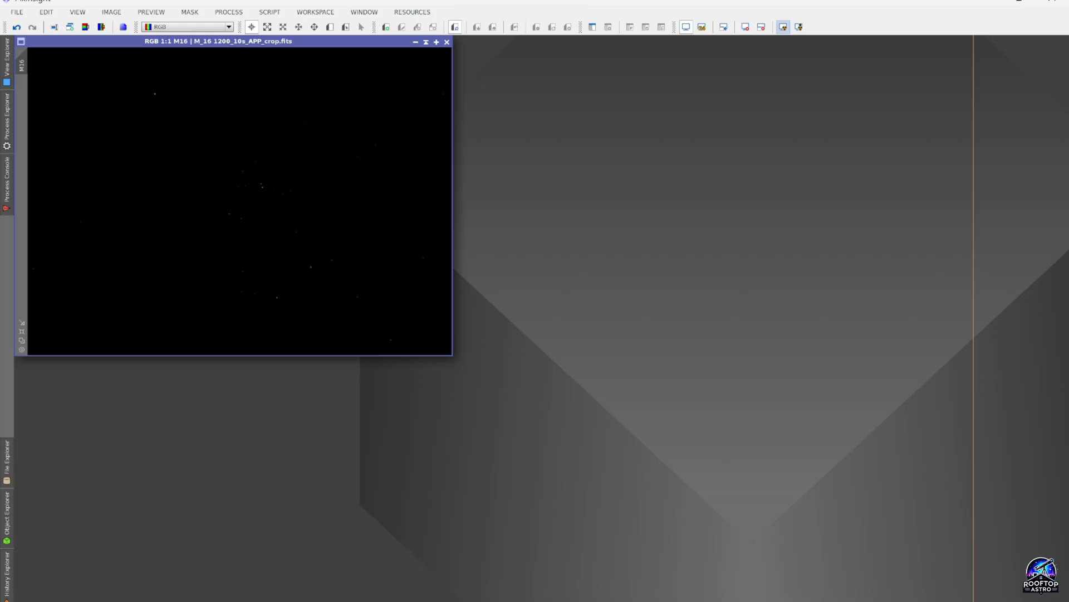
# - Auto-stretch the M16 image display with STF AutoStretch
pyautogui.click(783, 26)
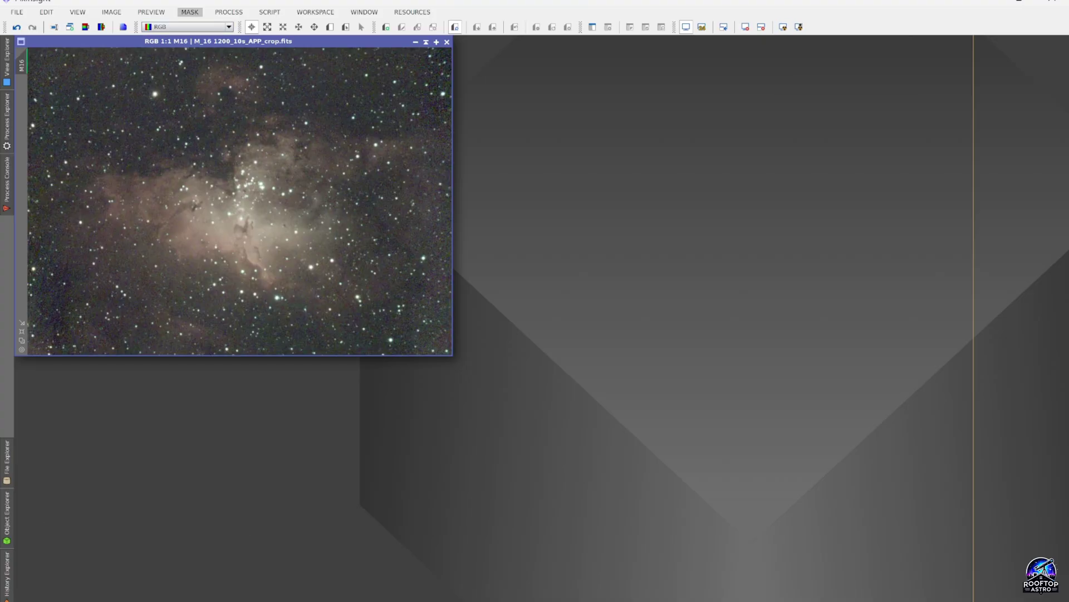
# - Apply Automatic Background Extraction to M16, creating M16_ABE and a background model
pyautogui.click(7, 117)
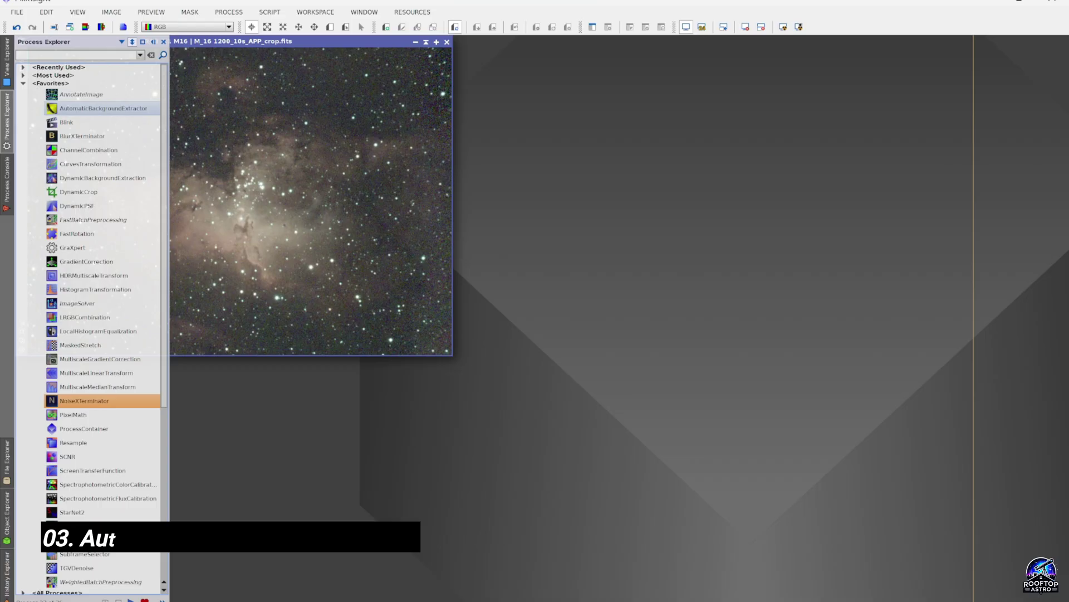
pyautogui.doubleClick(100, 109)
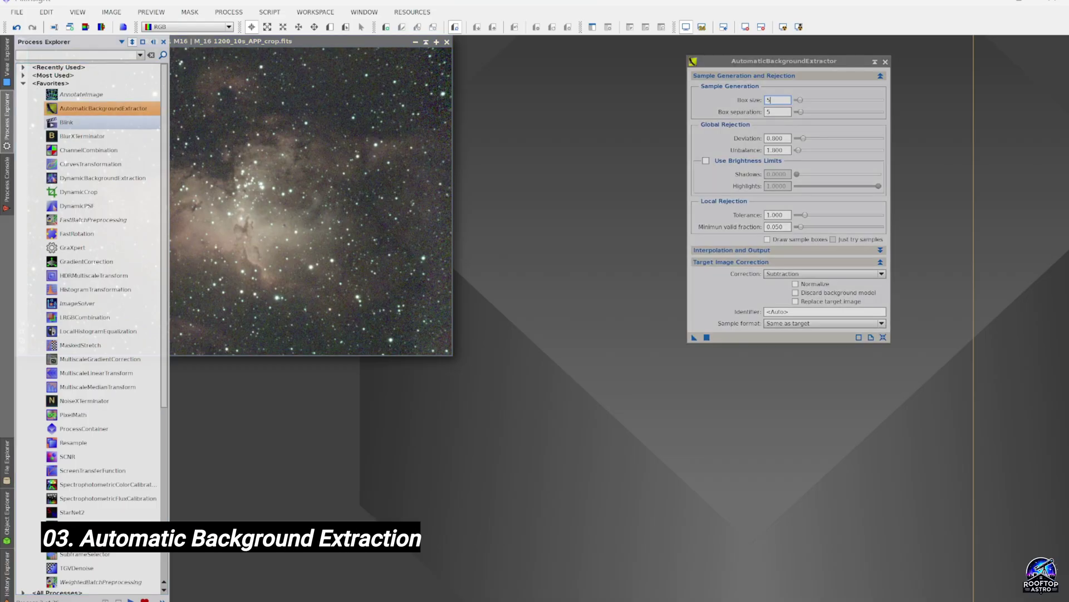
pyautogui.click(348, 195)
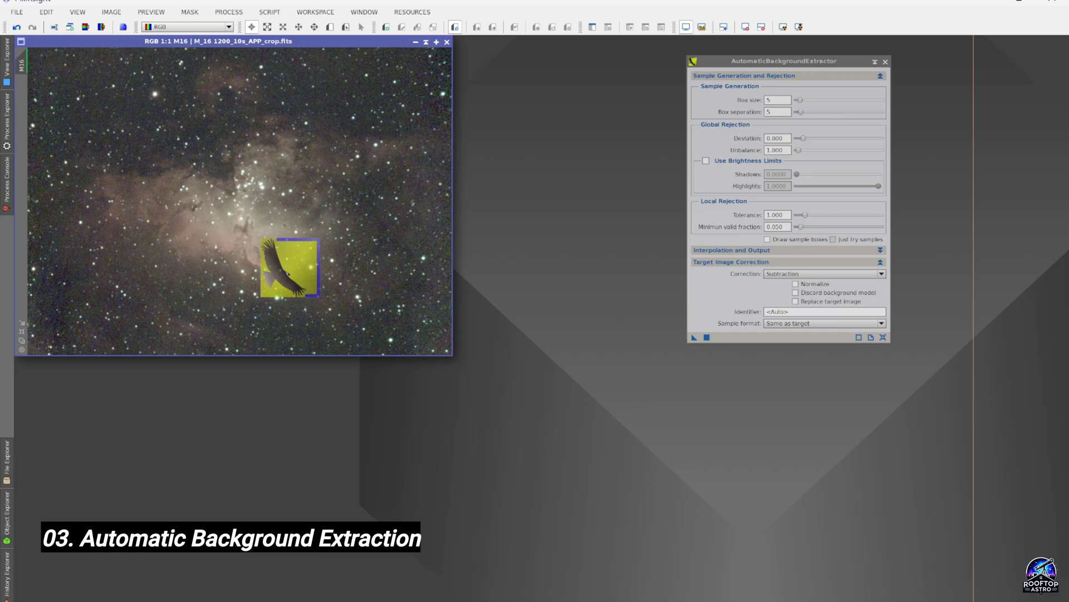
pyautogui.moveTo(694, 337); pyautogui.dragTo(292, 267)
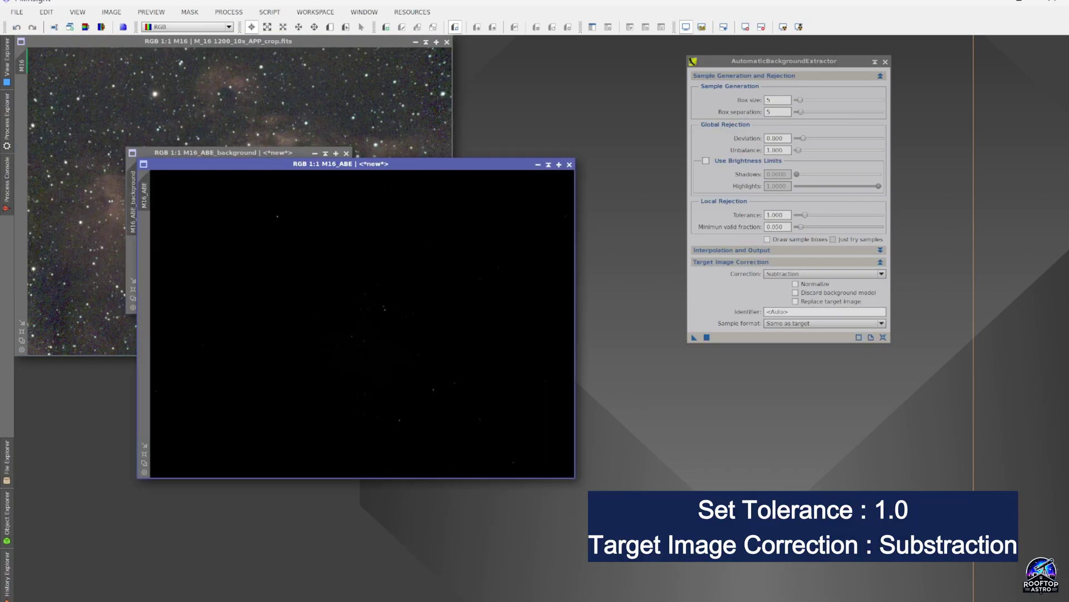
# - Close the background extraction dialog and iconise the original M16 image
pyautogui.click(885, 61)
pyautogui.click(217, 153)
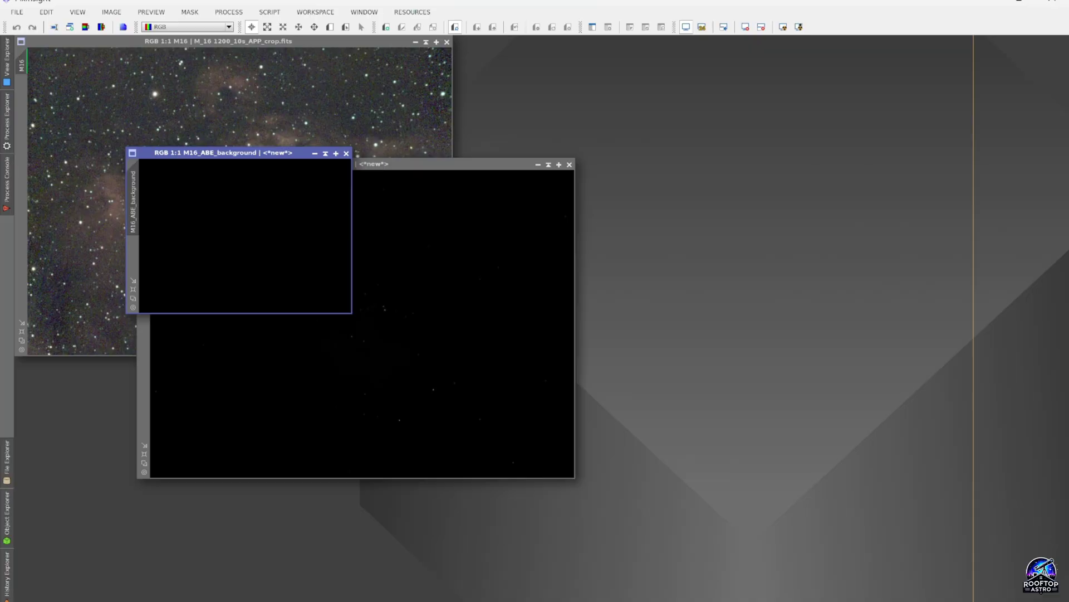
pyautogui.click(415, 41)
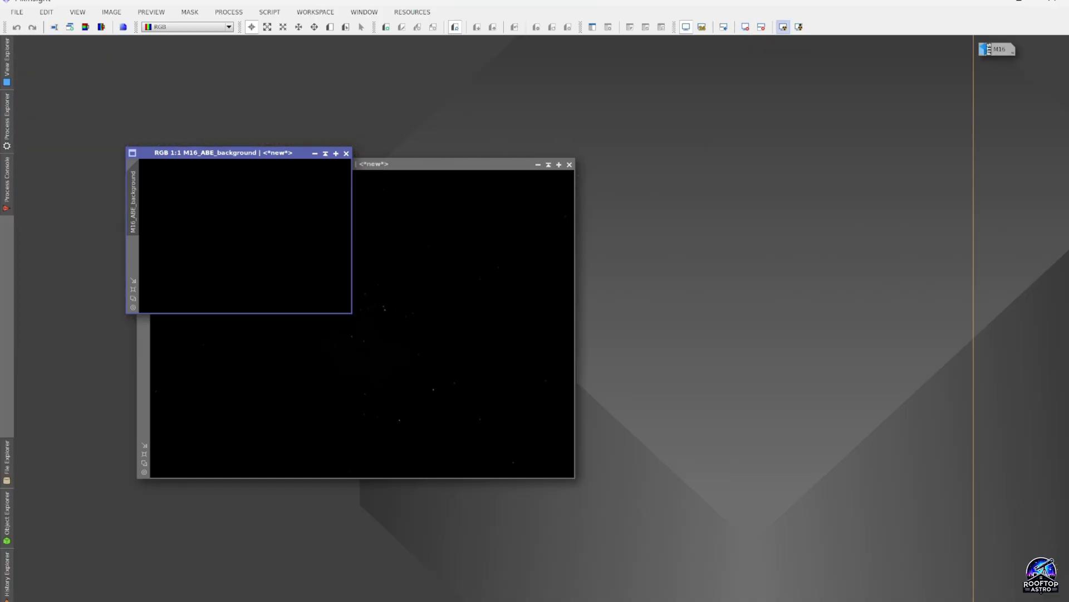
# - Inspect and close the stretched background model, then auto-stretch M16_ABE
pyautogui.click(783, 27)
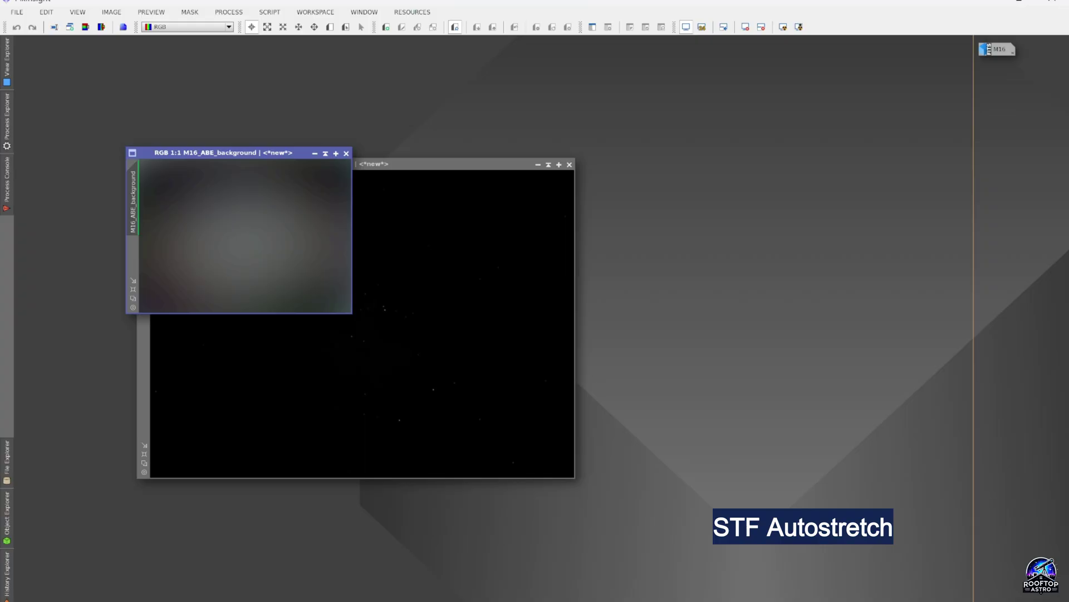
pyautogui.click(347, 152)
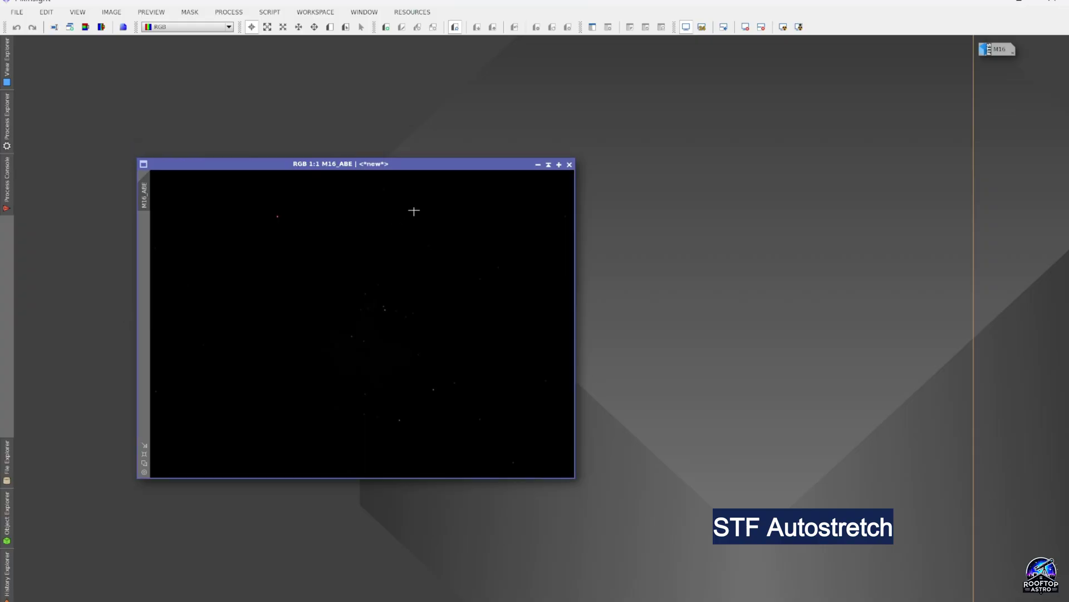
pyautogui.click(783, 27)
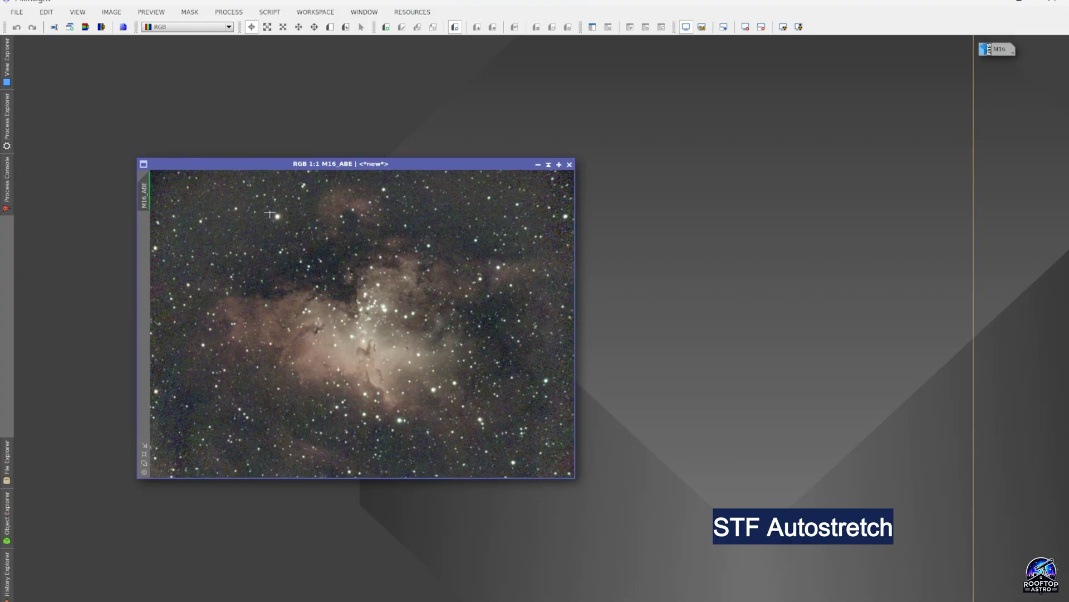
# - Restore the original M16 image and arrange M16_ABE beside it
pyautogui.moveTo(356, 164); pyautogui.dragTo(288, 56)
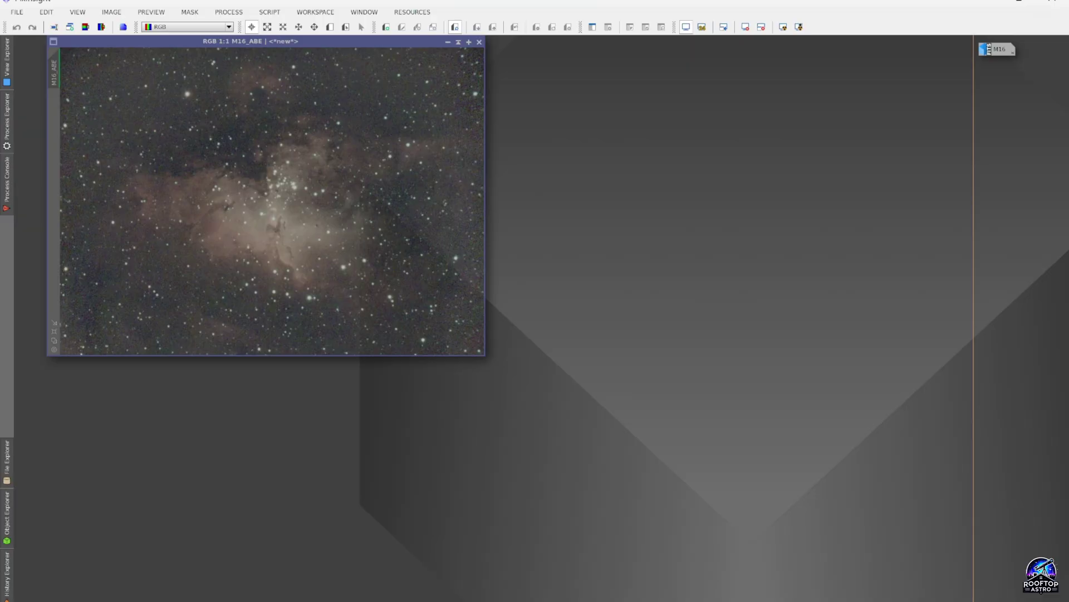
pyautogui.doubleClick(997, 49)
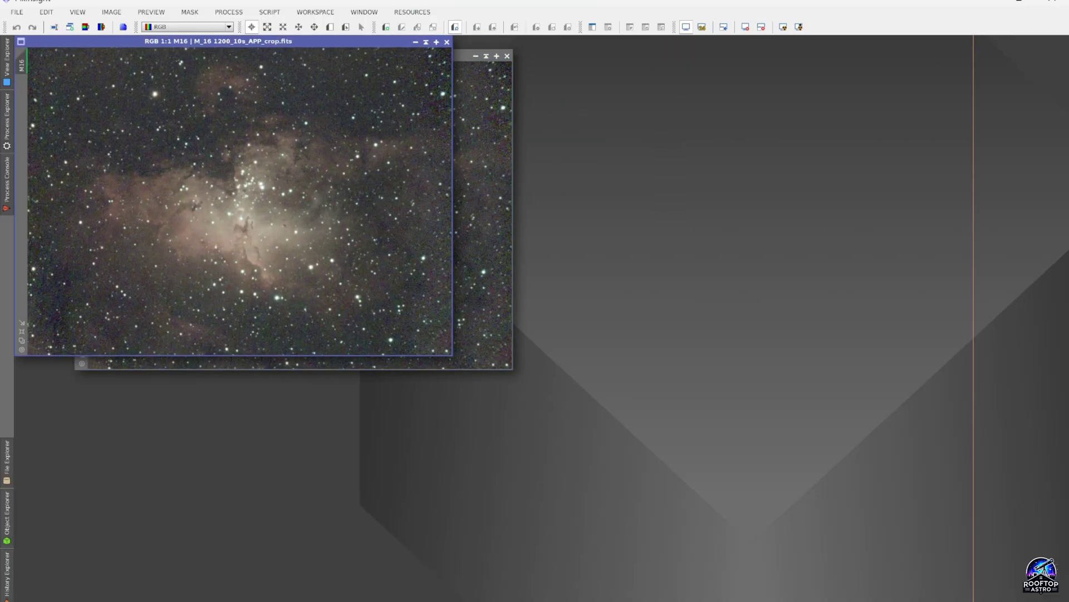
pyautogui.click(458, 76)
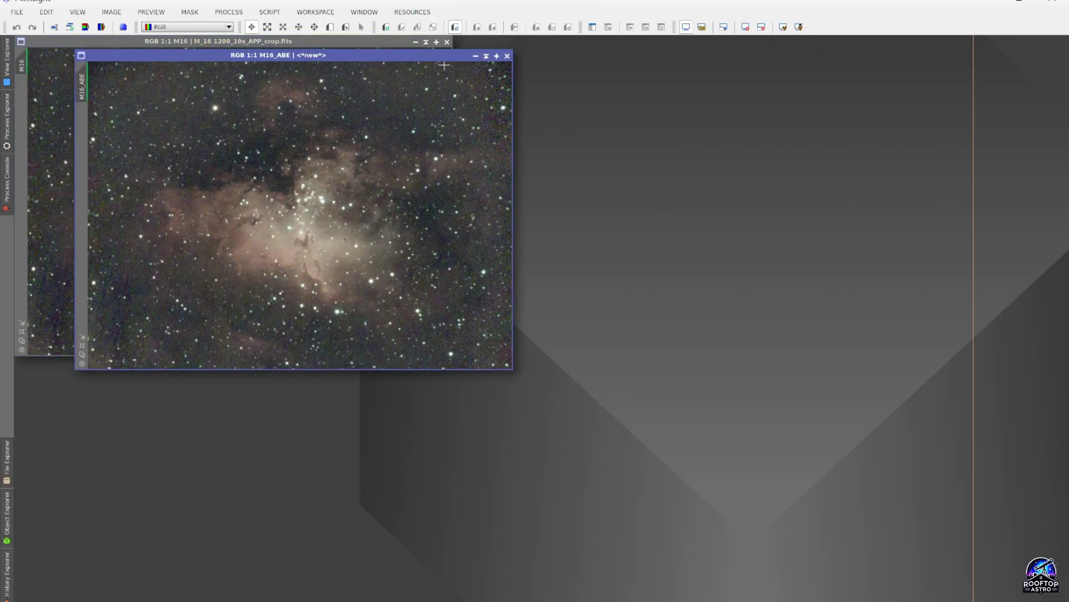
# - Compare M16_ABE with M16 close up, then iconise M16 and move M16_ABE upper left
pyautogui.moveTo(334, 56); pyautogui.dragTo(706, 41)
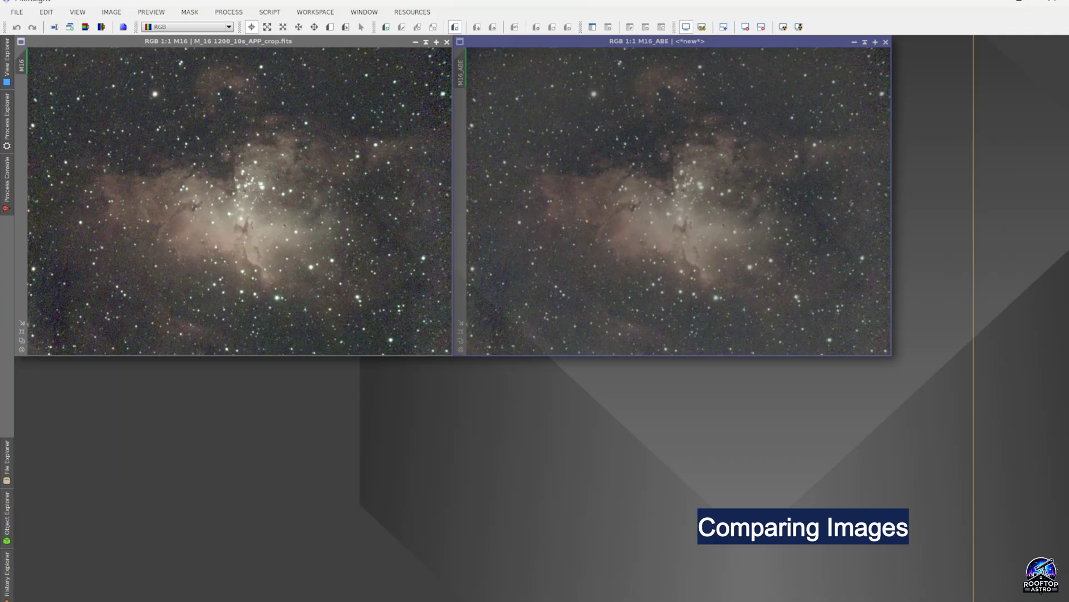
pyautogui.hotkey('ctrl', 'a')
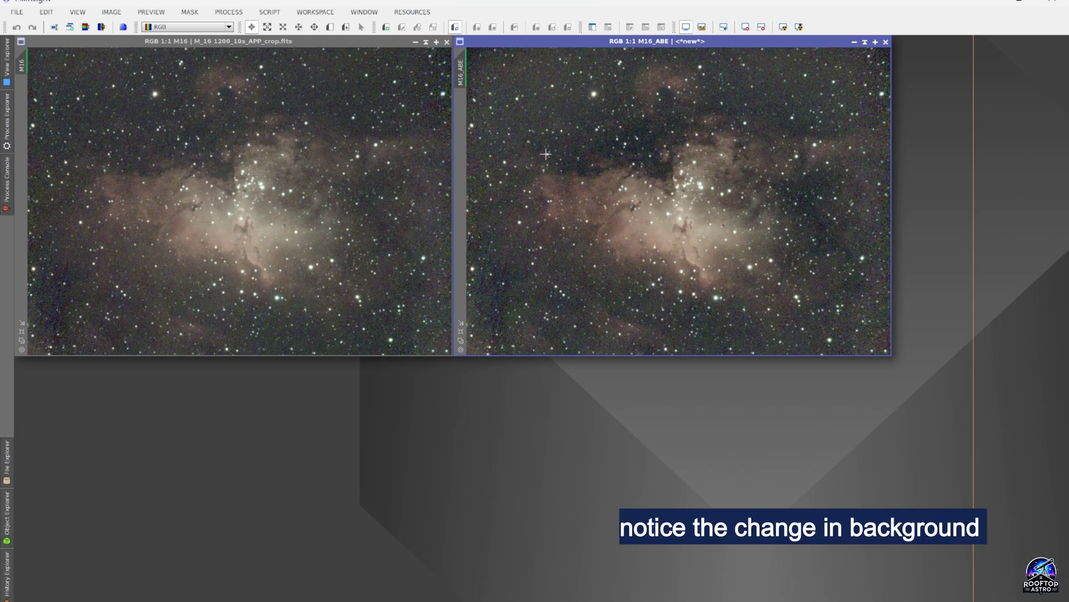
pyautogui.scroll(-2, 131, 144)
pyautogui.scroll(4, 132, 145)
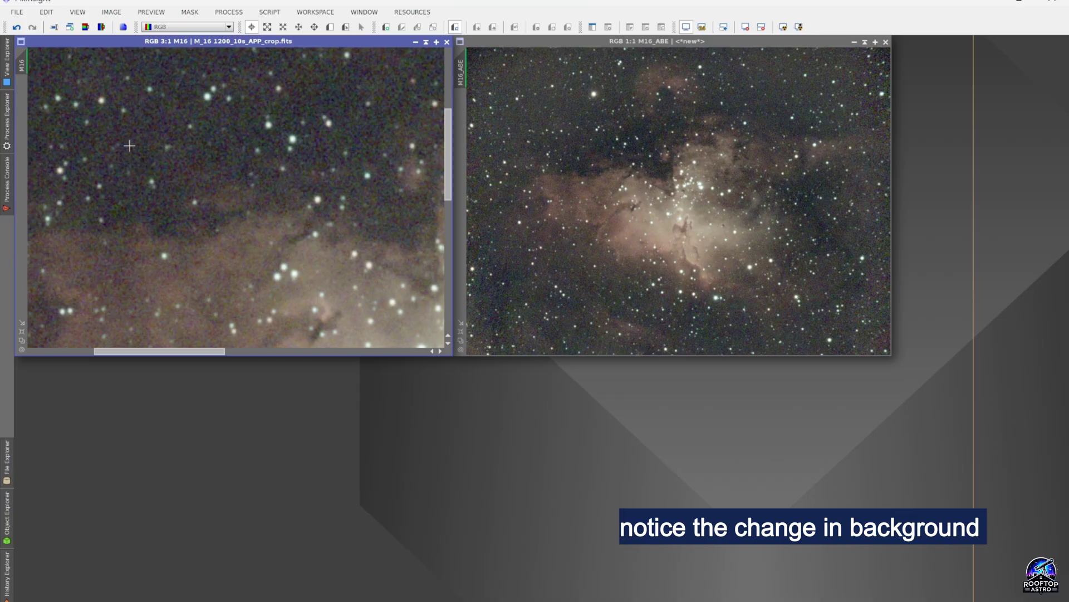
pyautogui.scroll(-1, 130, 146)
pyautogui.scroll(1, 286, 161)
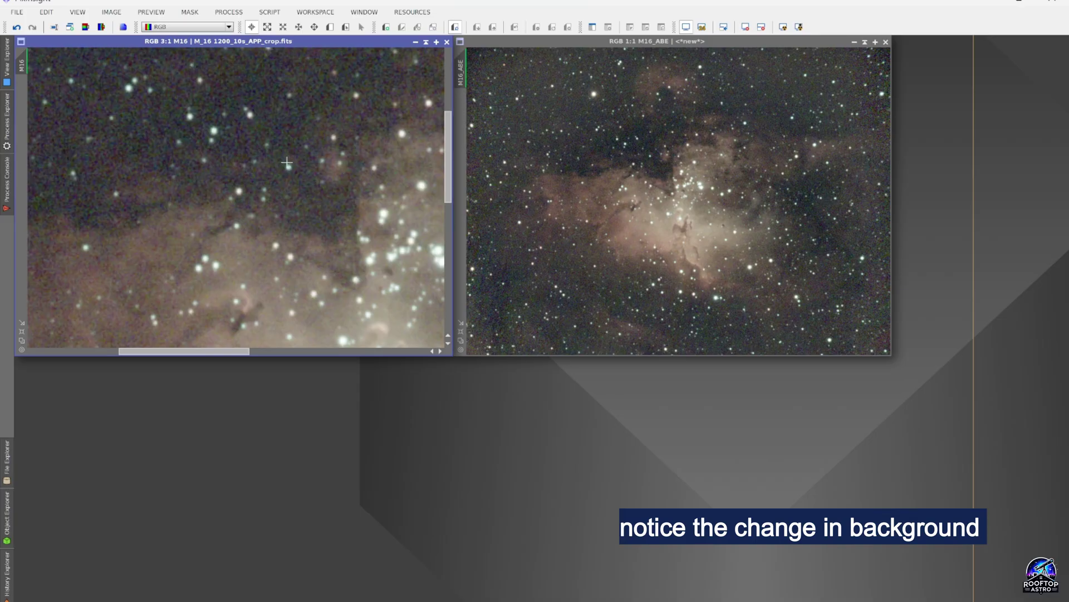
pyautogui.moveTo(365, 267); pyautogui.dragTo(279, 192)
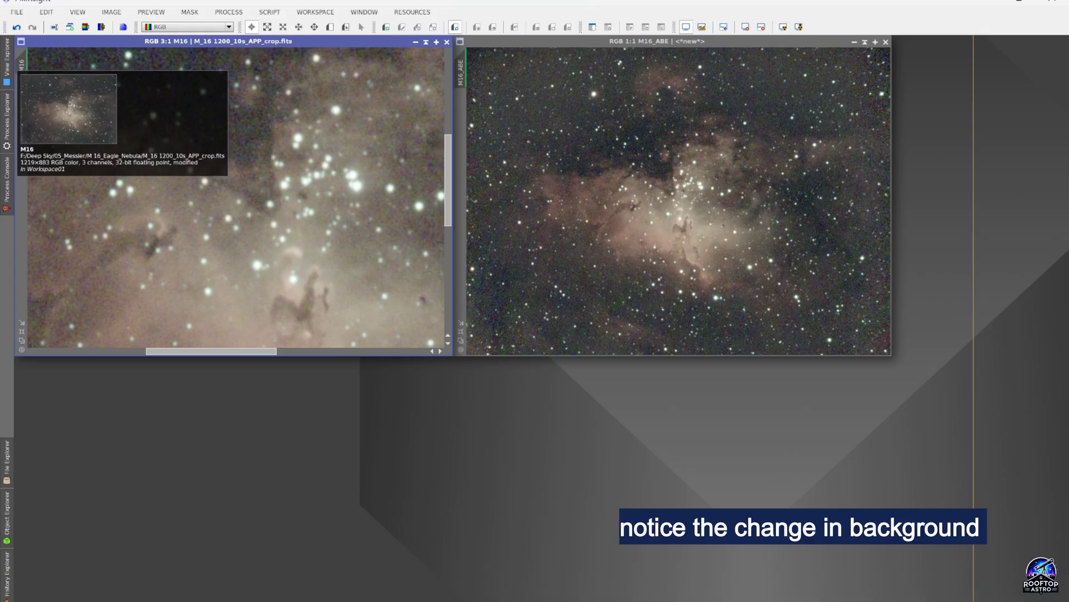
pyautogui.moveTo(460, 71); pyautogui.dragTo(481, 84)
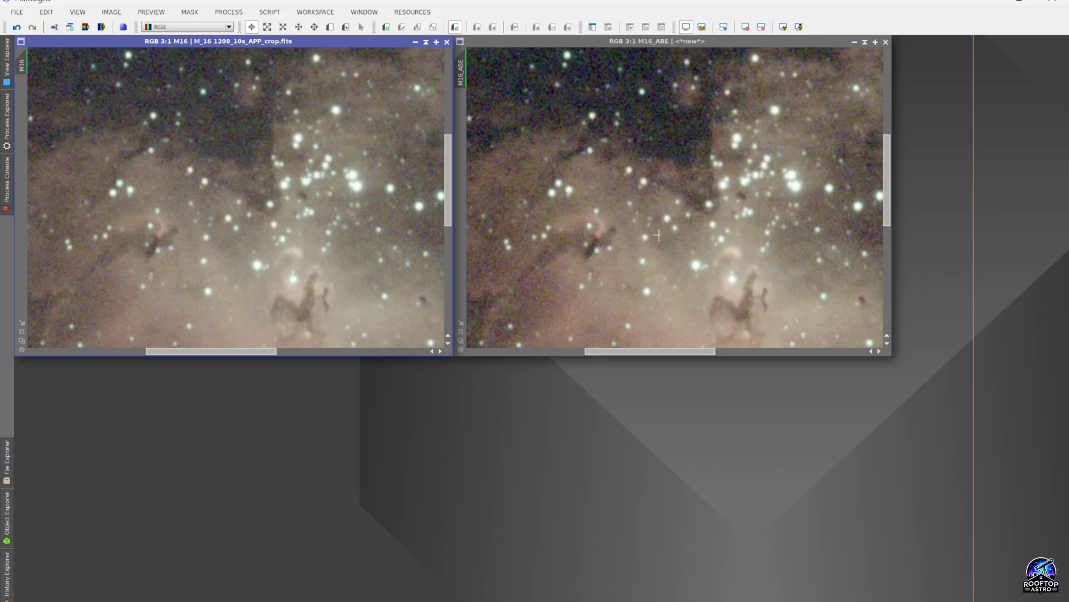
pyautogui.click(416, 41)
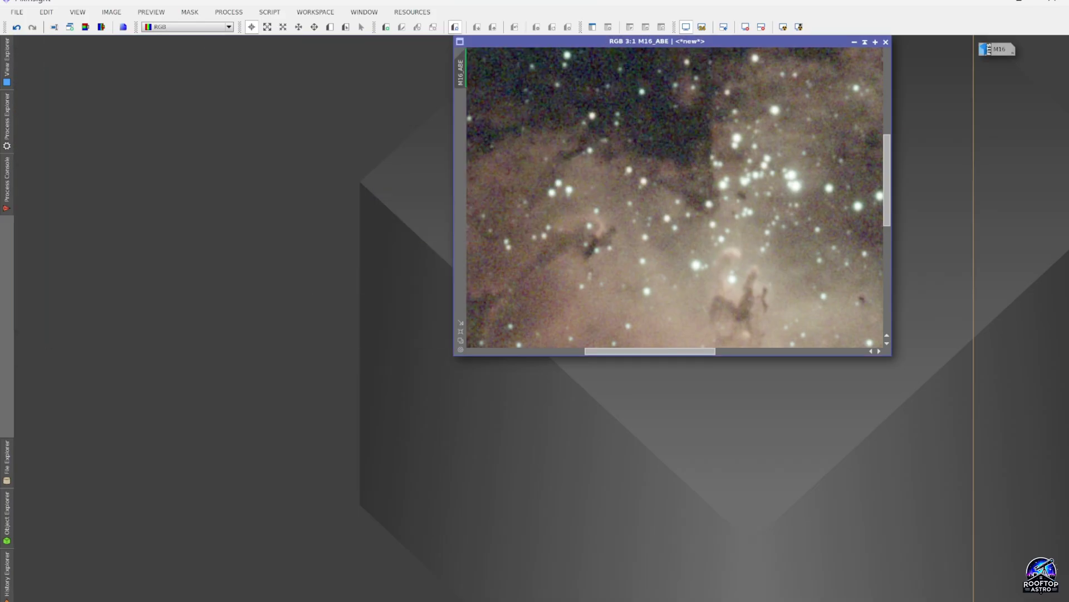
pyautogui.scroll(-2, 821, 150)
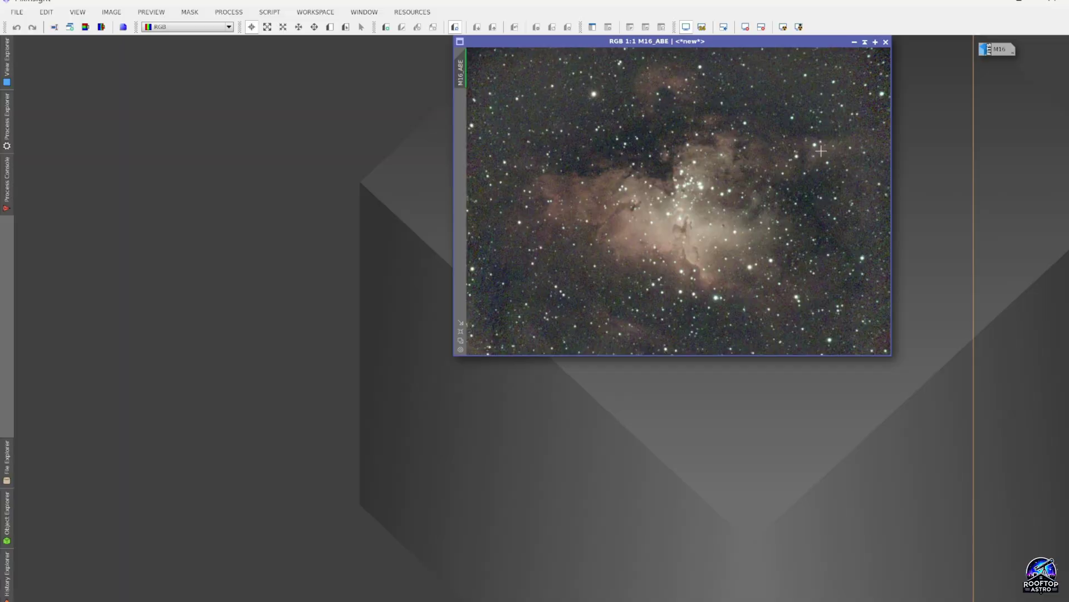
pyautogui.moveTo(791, 43); pyautogui.dragTo(403, 50)
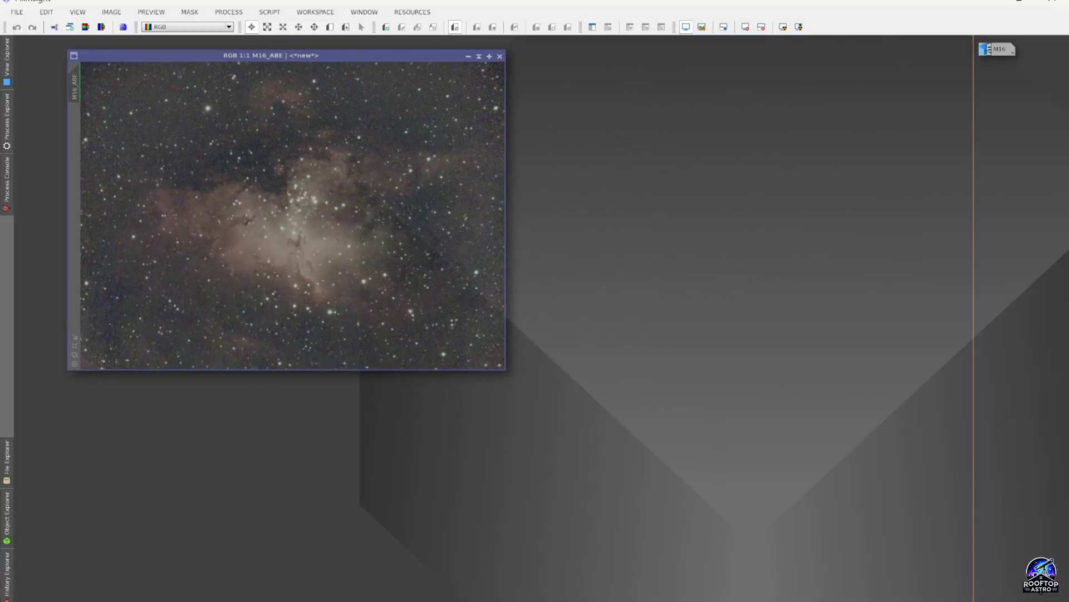
# - Apply BlurXTerminator to M16_ABE with 0.50 stellar and nonstellar sharpening
pyautogui.click(7, 118)
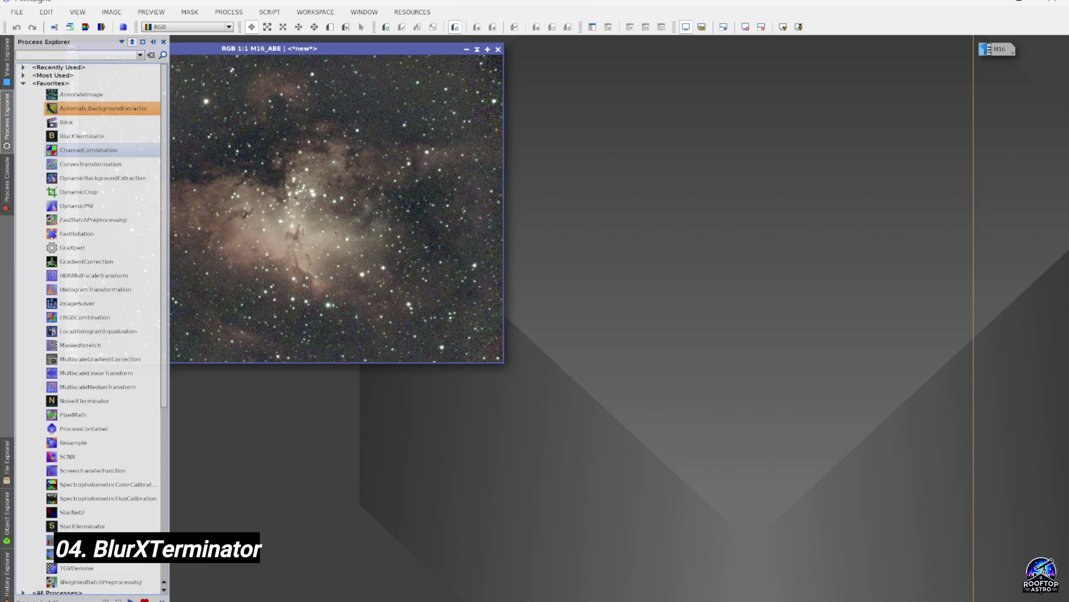
pyautogui.click(82, 136)
pyautogui.doubleClick(82, 135)
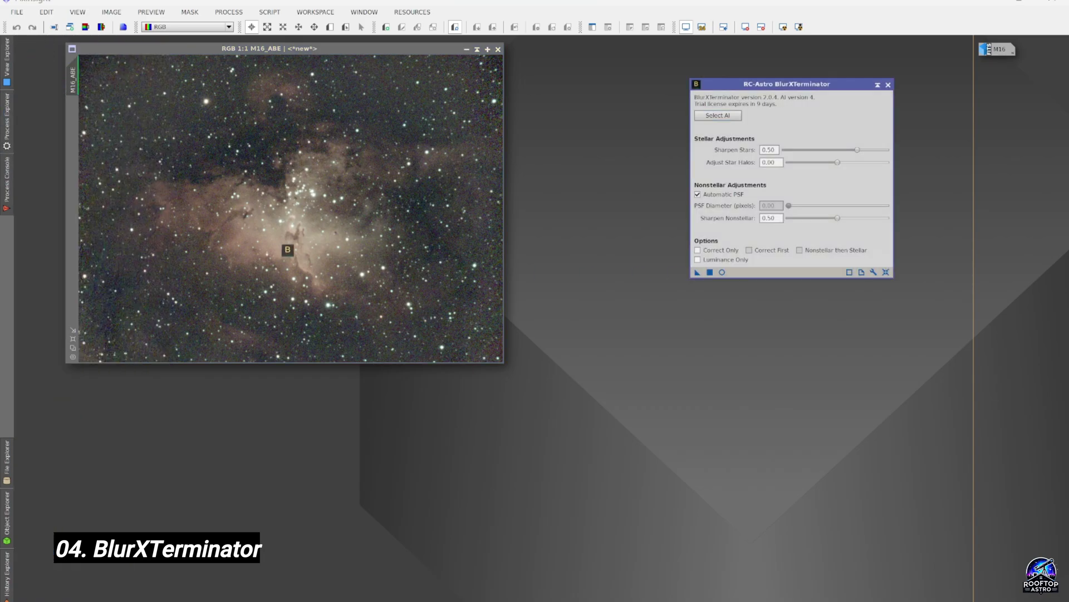
pyautogui.moveTo(590, 274); pyautogui.dragTo(288, 251)
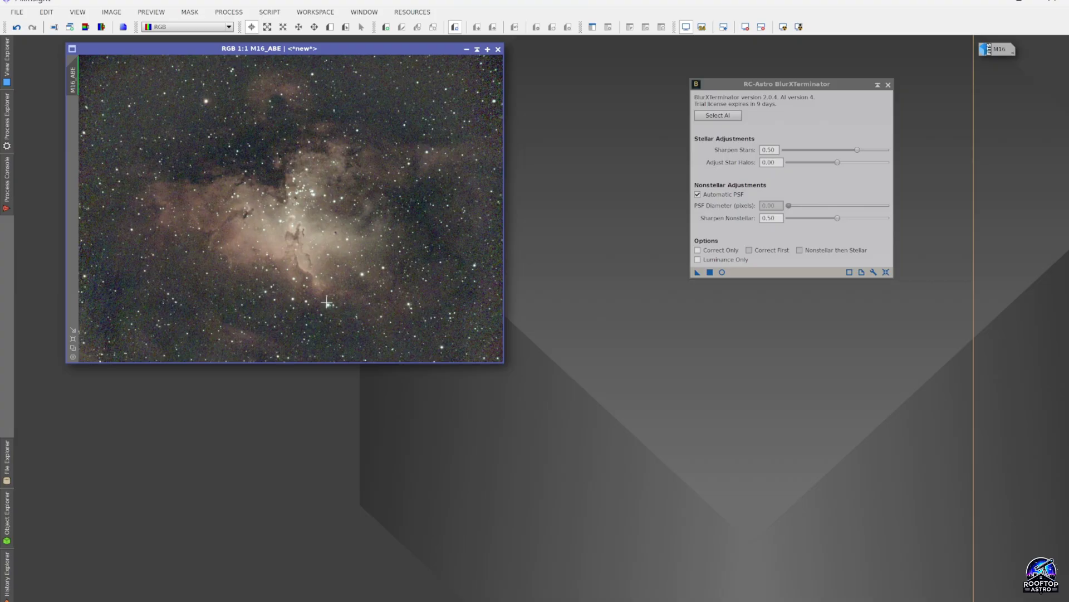
pyautogui.moveTo(242, 48); pyautogui.dragTo(396, 59)
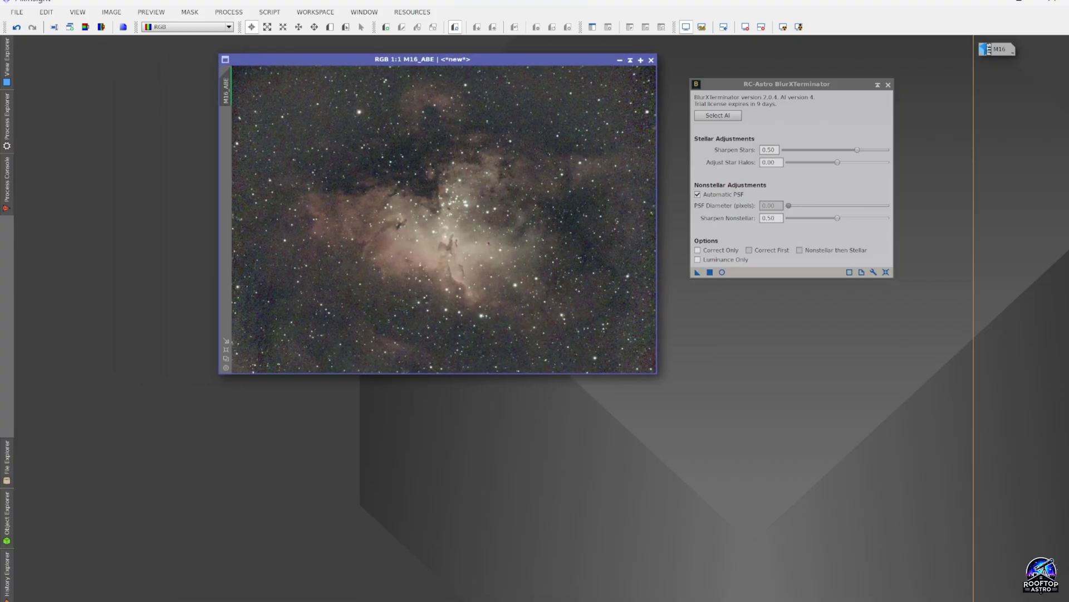
pyautogui.click(888, 84)
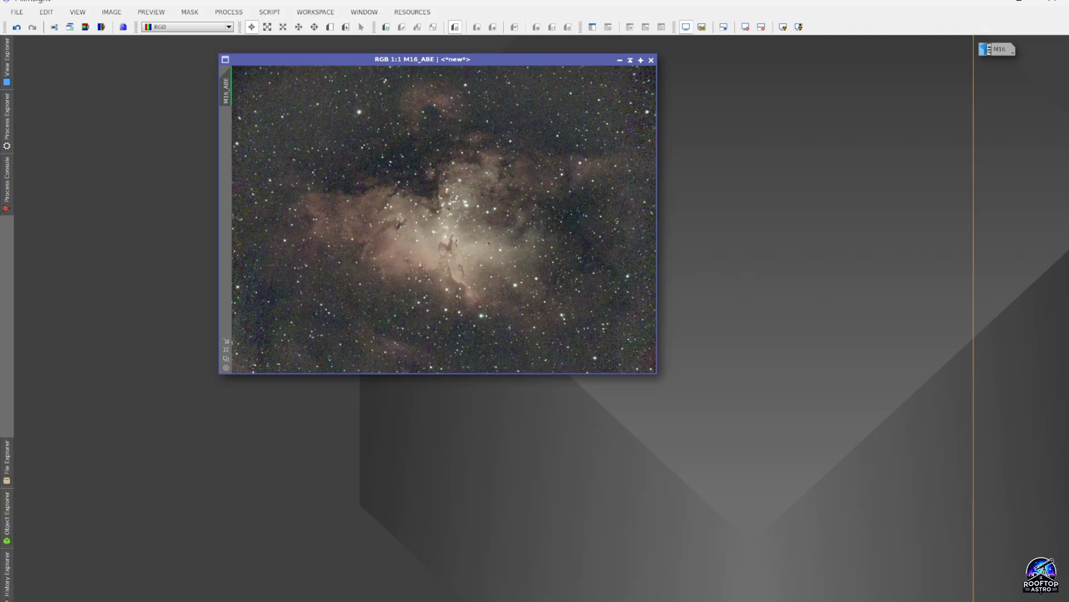
# - Denoise M16_ABE with NoiseXTerminator at 0.90 denoise strength
pyautogui.click(7, 117)
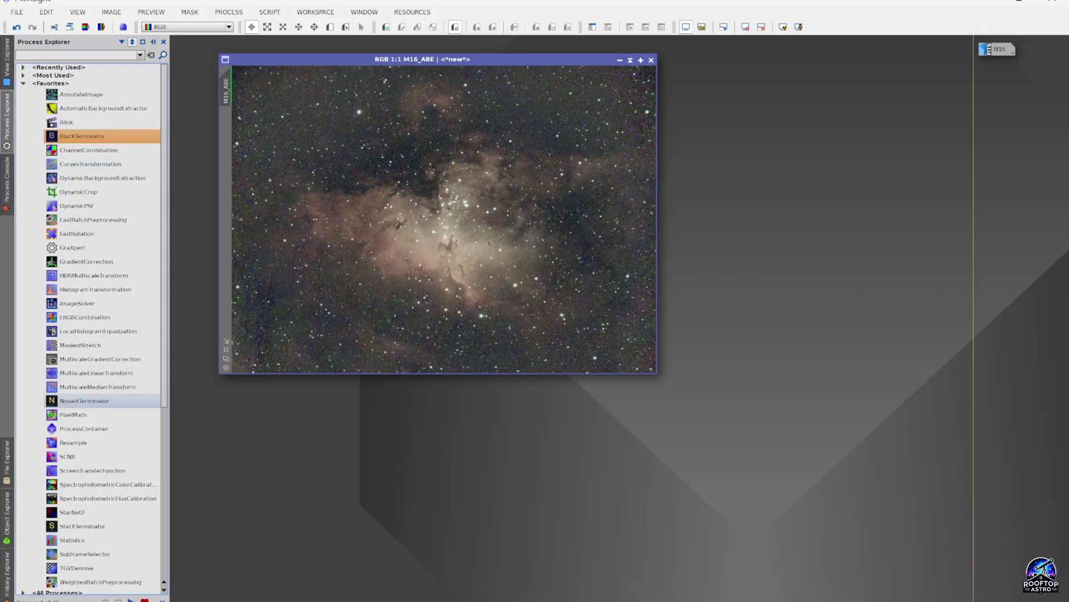
pyautogui.click(84, 400)
pyautogui.press('Return')
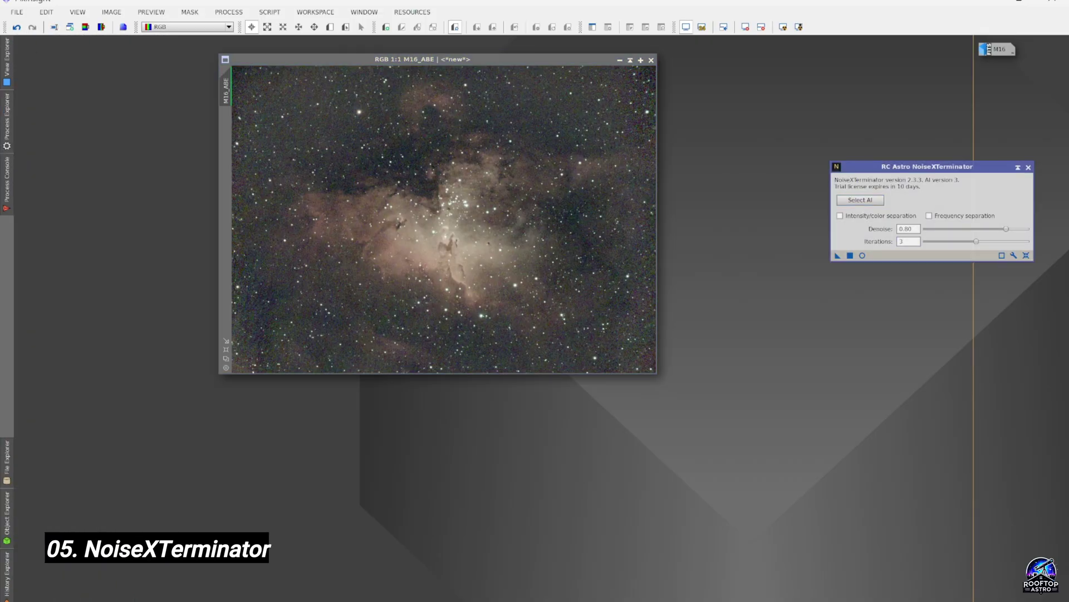
pyautogui.click(908, 228)
pyautogui.write('0.9')
pyautogui.moveTo(837, 255); pyautogui.dragTo(494, 256)
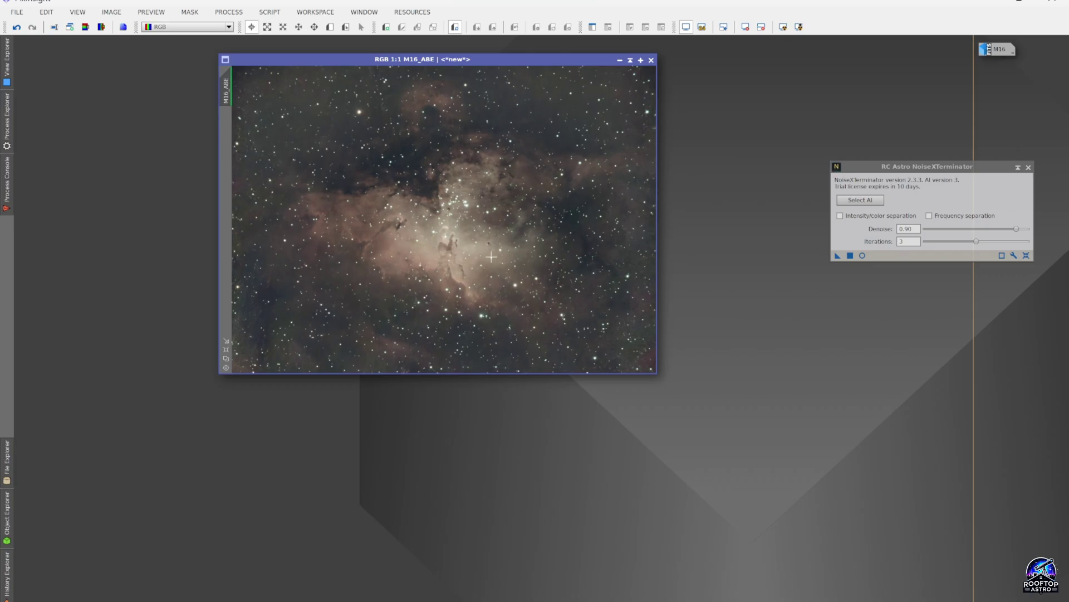
pyautogui.click(1028, 167)
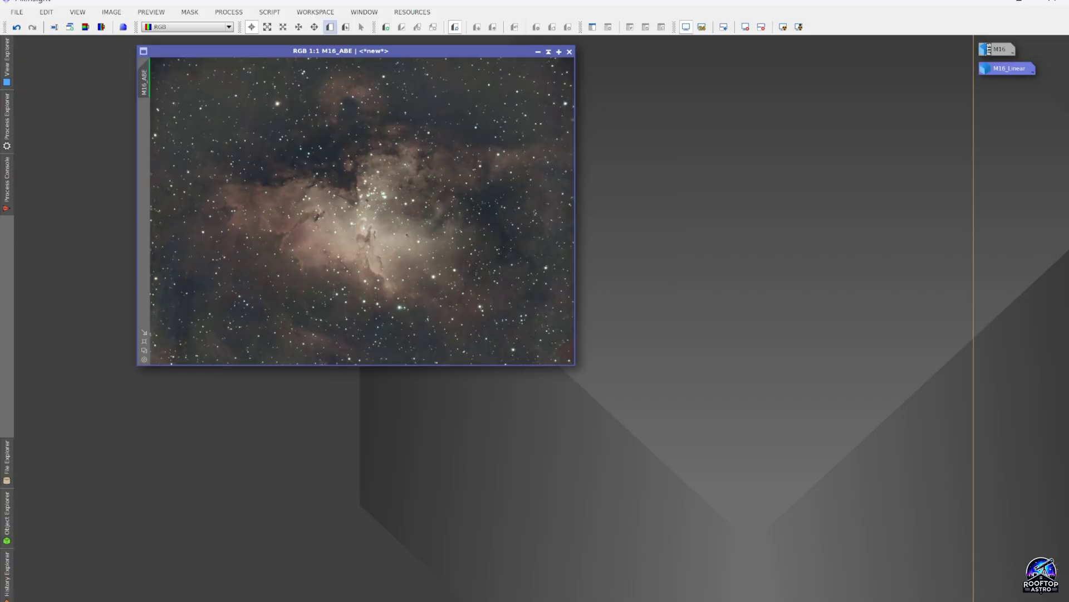
# - Run the SetiAstro Statistical Stretch script on M16_ABE and refresh its preview
pyautogui.click(269, 12)
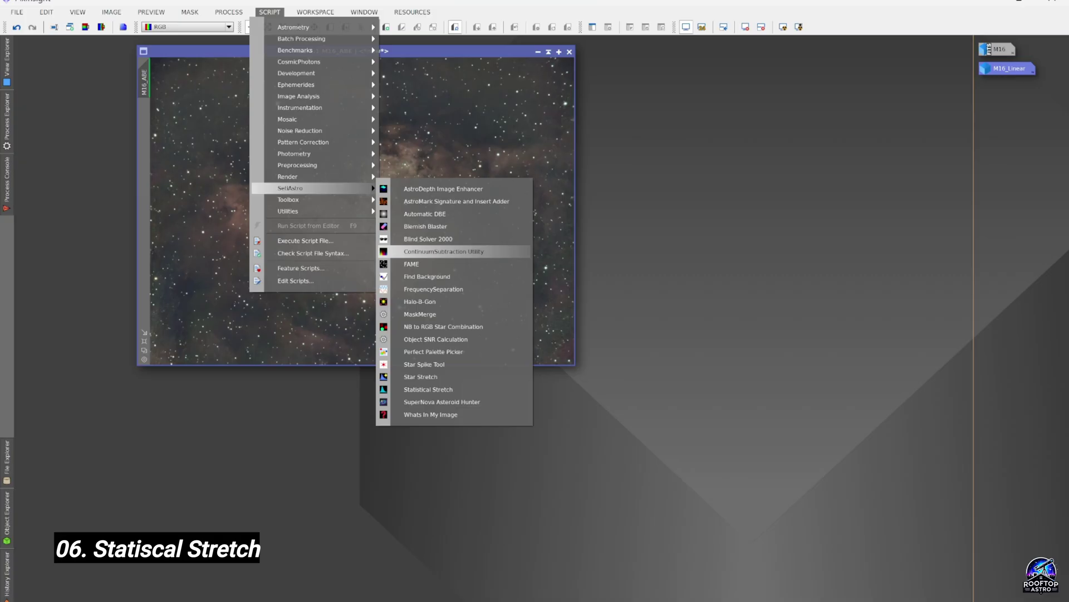
pyautogui.click(428, 389)
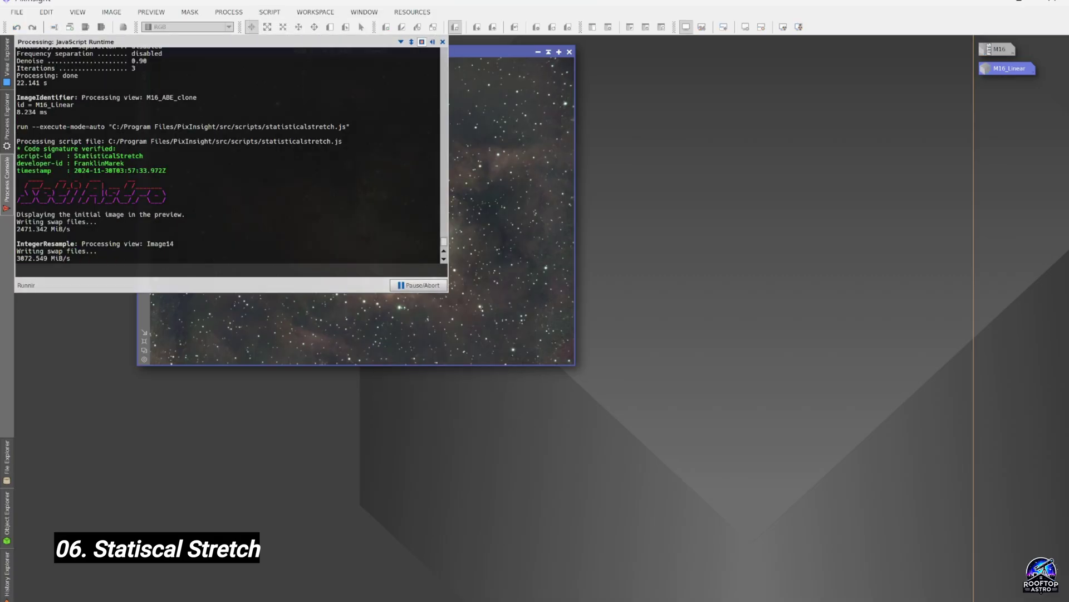
pyautogui.click(426, 418)
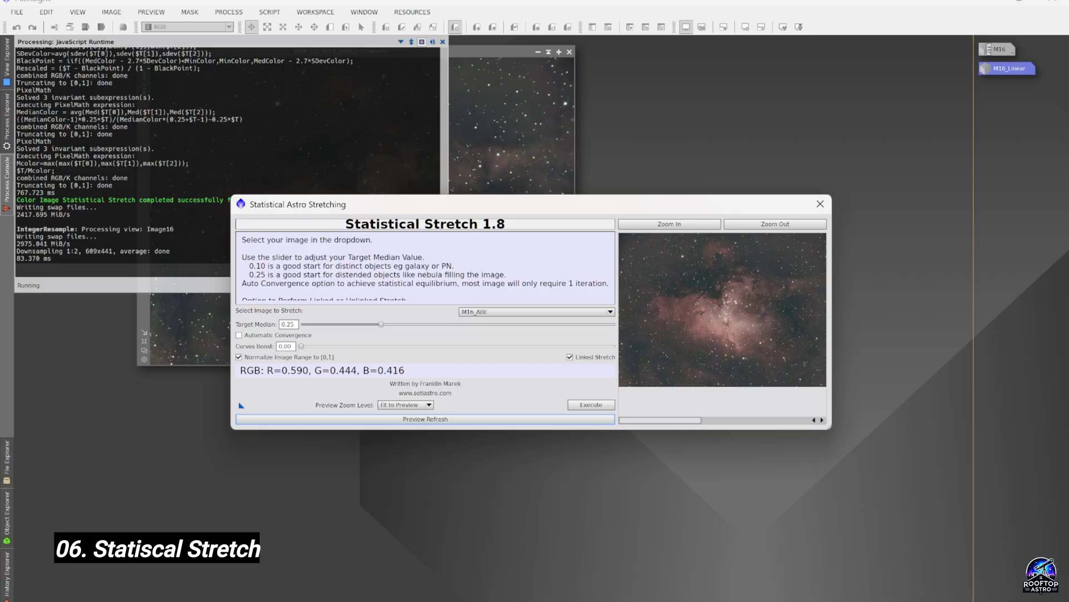
pyautogui.scroll(1, 723, 325)
pyautogui.scroll(1, 722, 324)
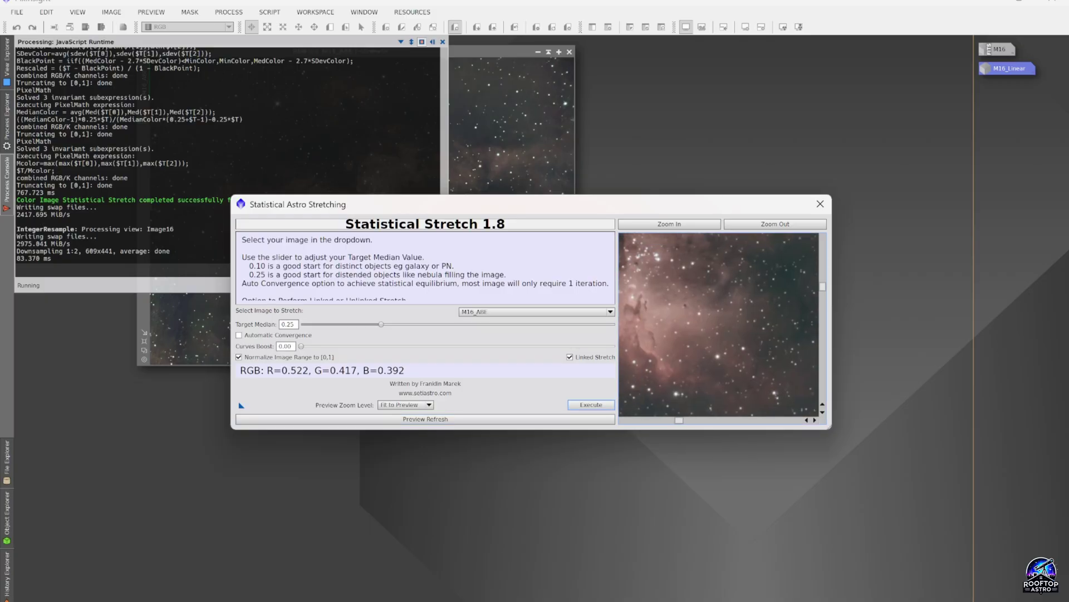
pyautogui.moveTo(694, 293); pyautogui.dragTo(736, 351)
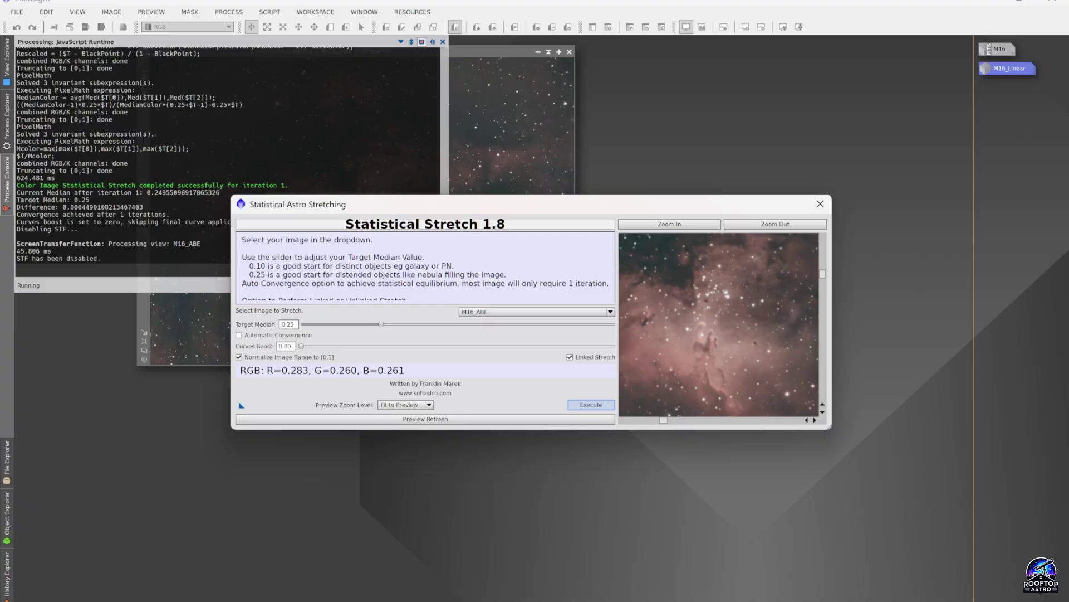
# - Close the Statistical Stretch script and Process Console, then bring up StarNet2
pyautogui.click(820, 203)
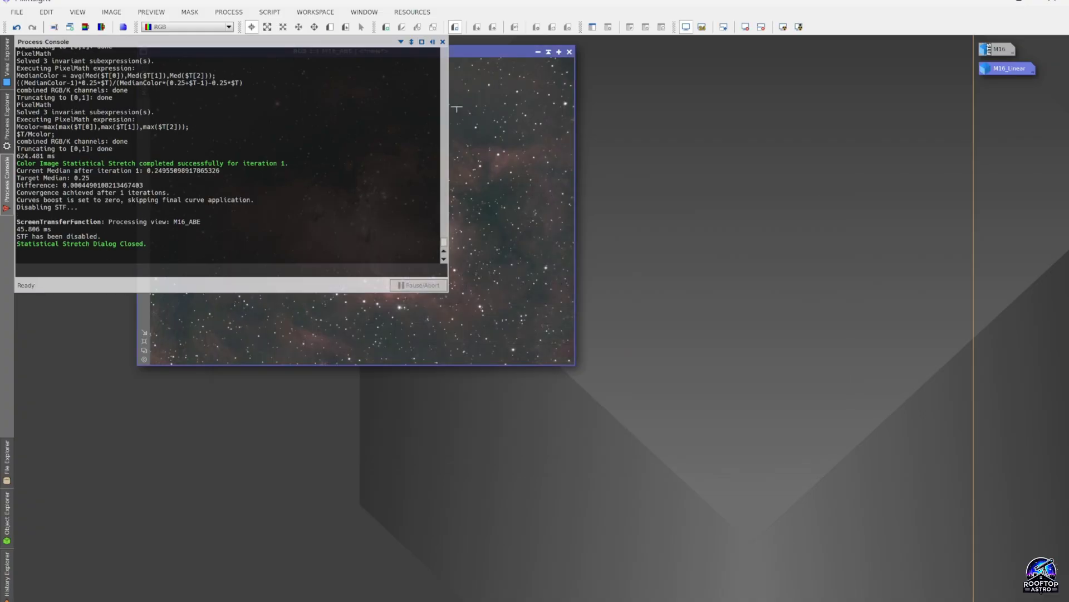
pyautogui.click(442, 41)
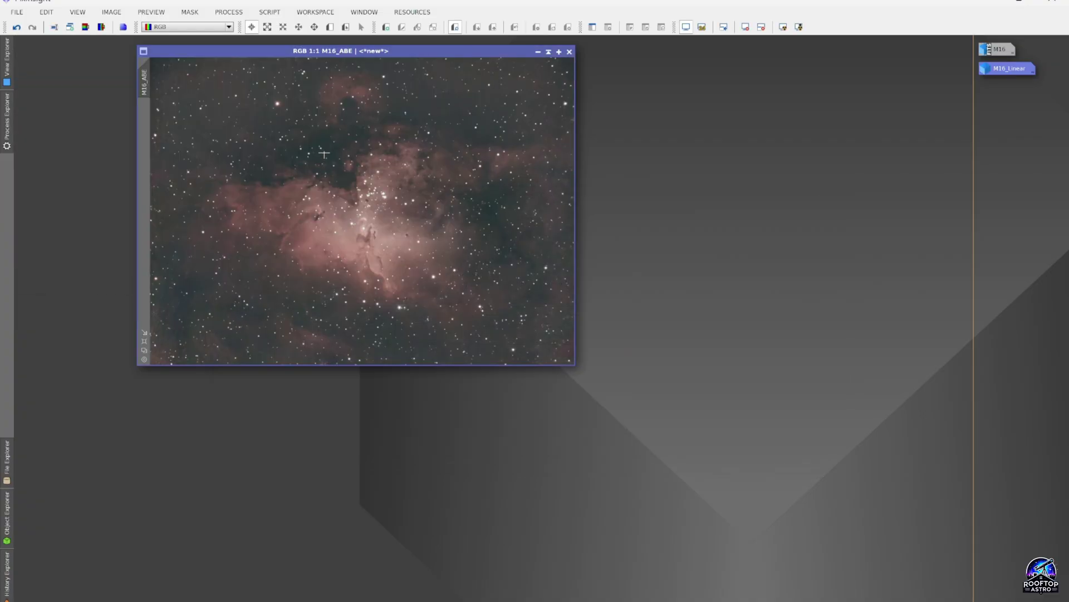
pyautogui.click(7, 117)
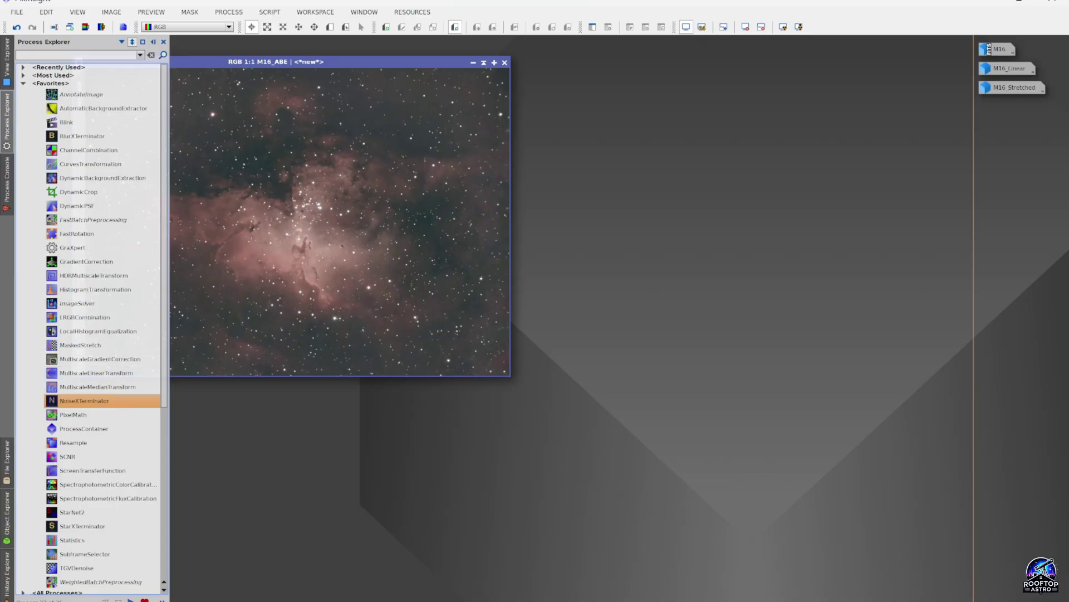
pyautogui.doubleClick(70, 511)
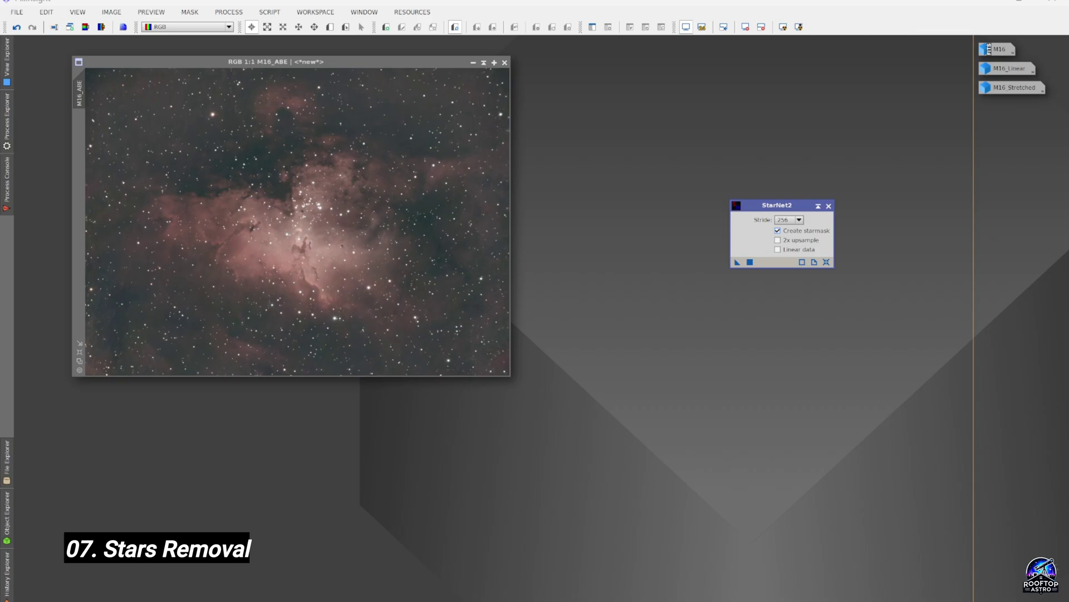
# - Run StarNet2 on M16_ABE and place the star_mask beside it for comparison
pyautogui.moveTo(485, 262); pyautogui.dragTo(385, 267)
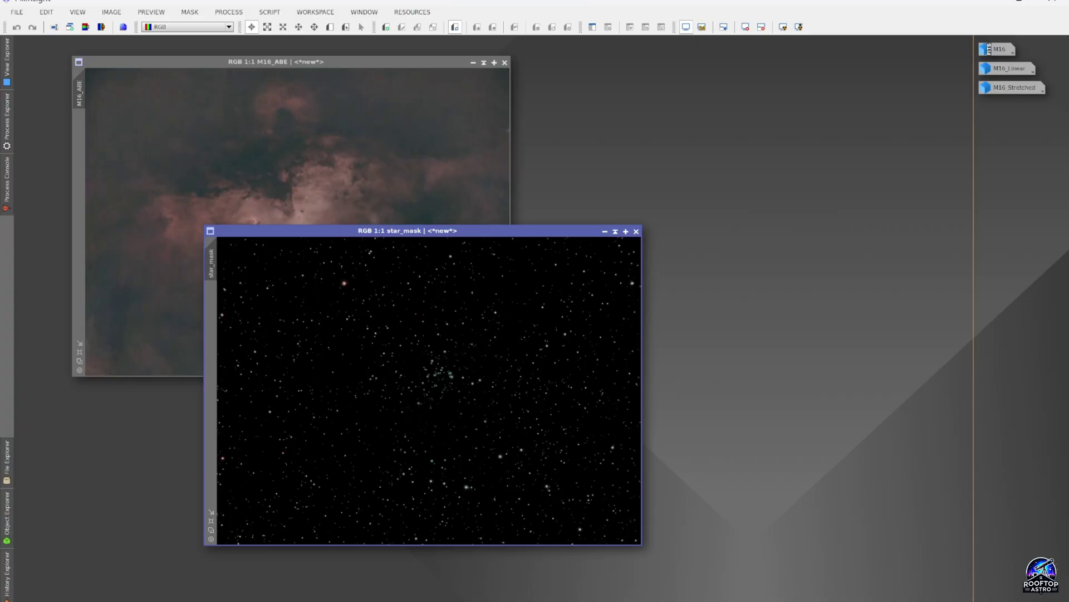
pyautogui.moveTo(501, 231); pyautogui.dragTo(809, 61)
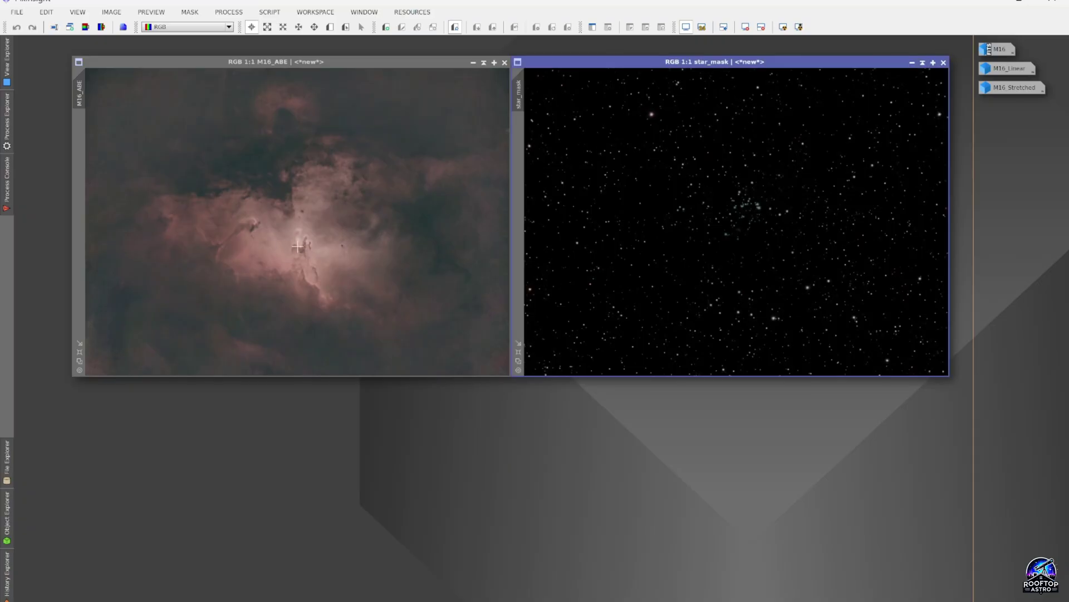
pyautogui.scroll(-1, 307, 244)
pyautogui.scroll(3, 306, 243)
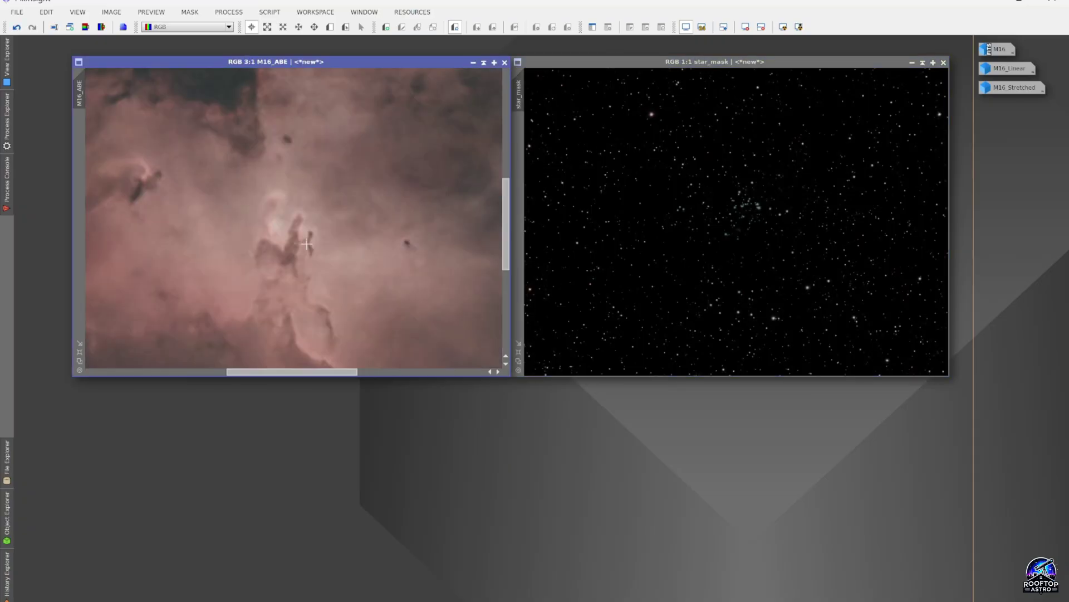
pyautogui.scroll(2, 307, 243)
pyautogui.scroll(2, 307, 242)
pyautogui.scroll(-5, 307, 243)
pyautogui.scroll(-1, 307, 244)
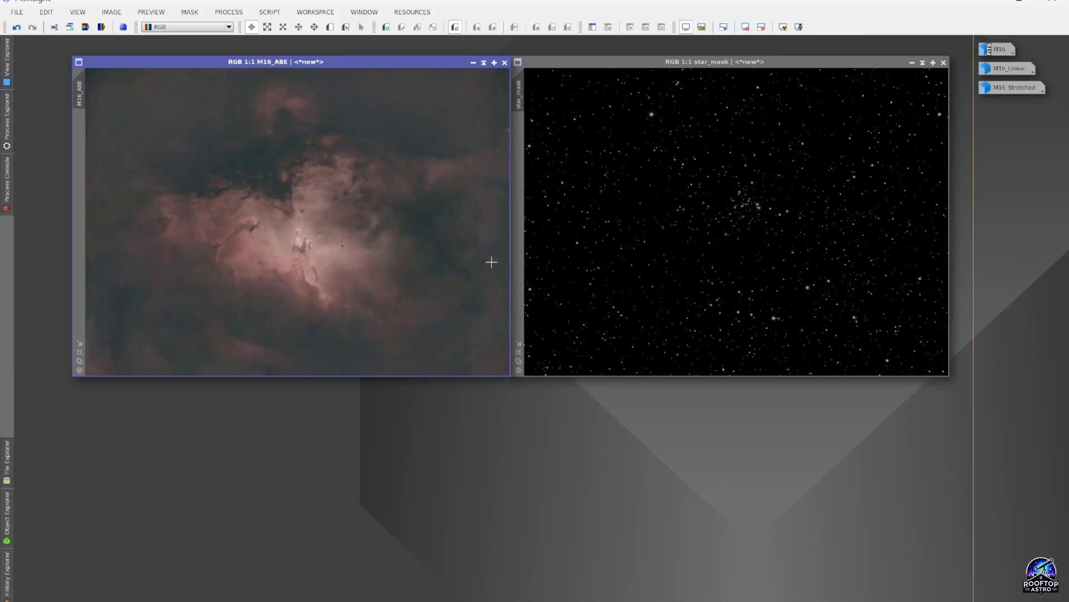
pyautogui.click(820, 238)
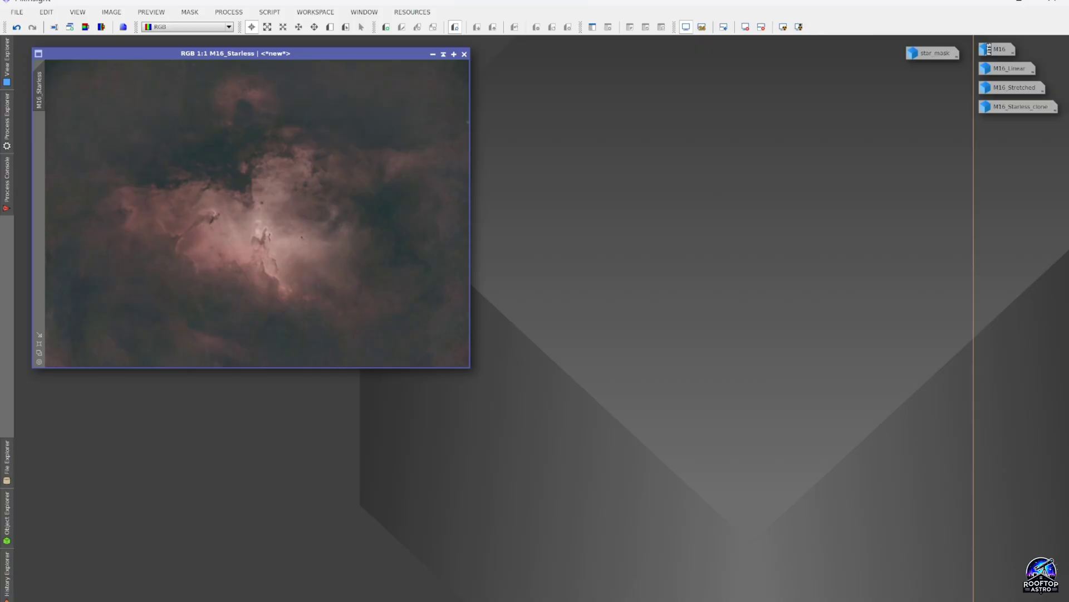
# - Open CurvesTransformation for M16_Starless with Real-Time Preview enabled
pyautogui.click(7, 118)
pyautogui.click(90, 164)
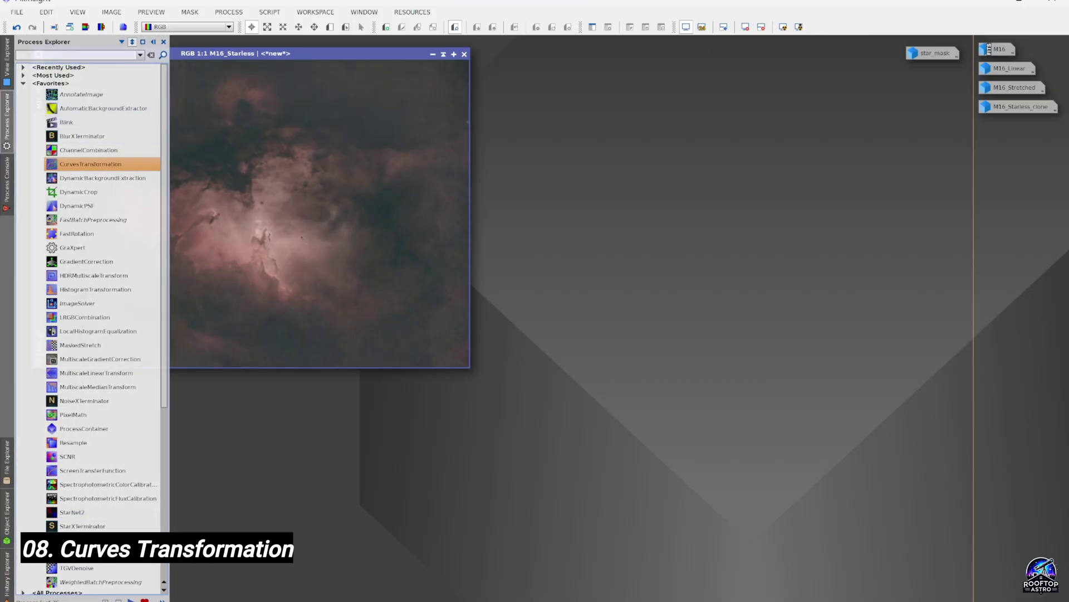
pyautogui.doubleClick(90, 163)
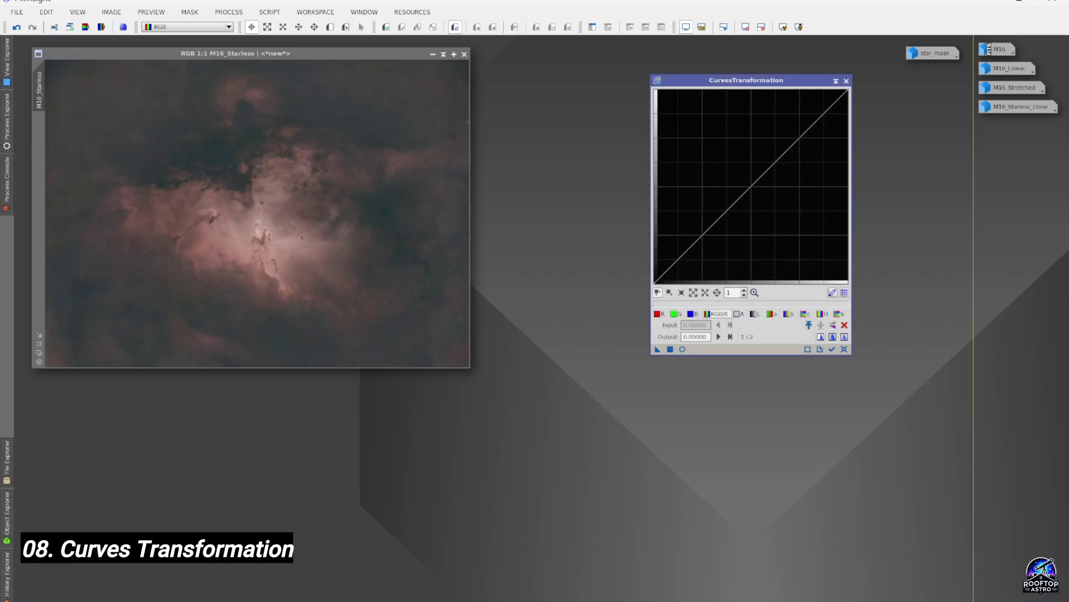
pyautogui.click(320, 235)
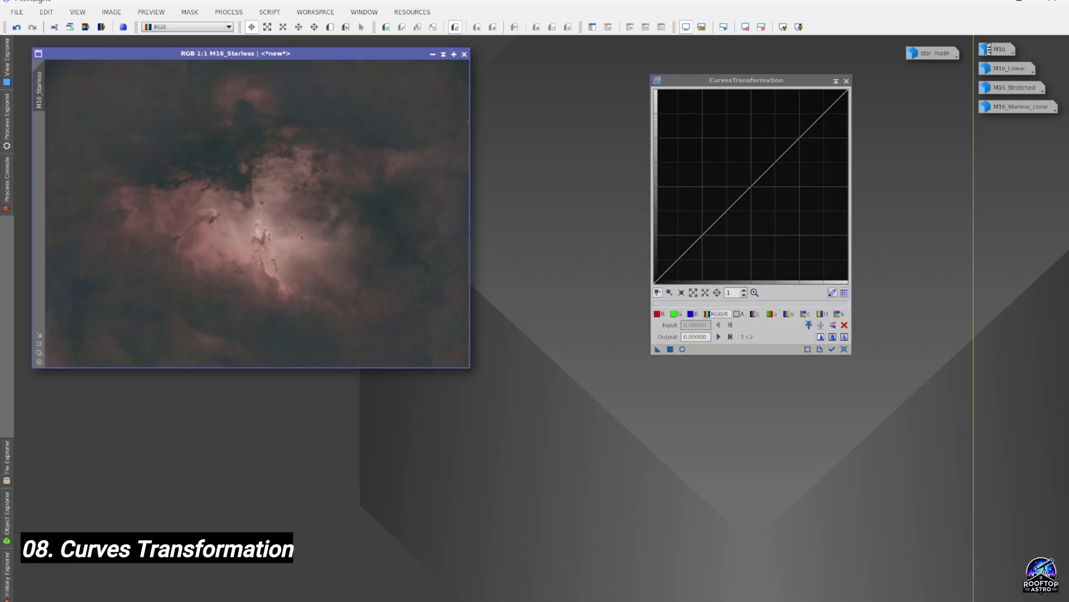
pyautogui.click(832, 349)
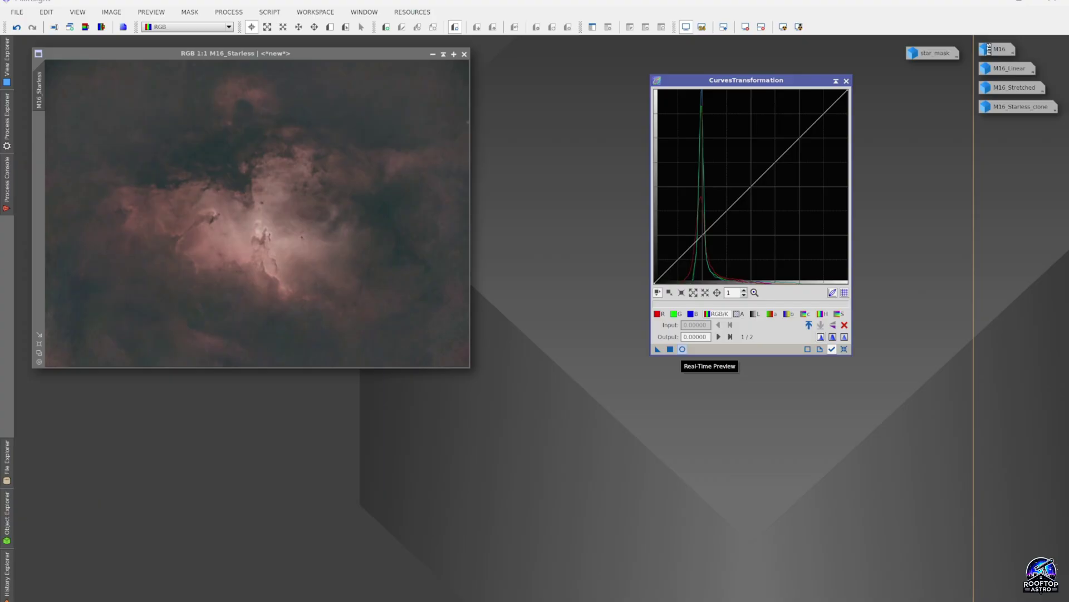
pyautogui.click(681, 349)
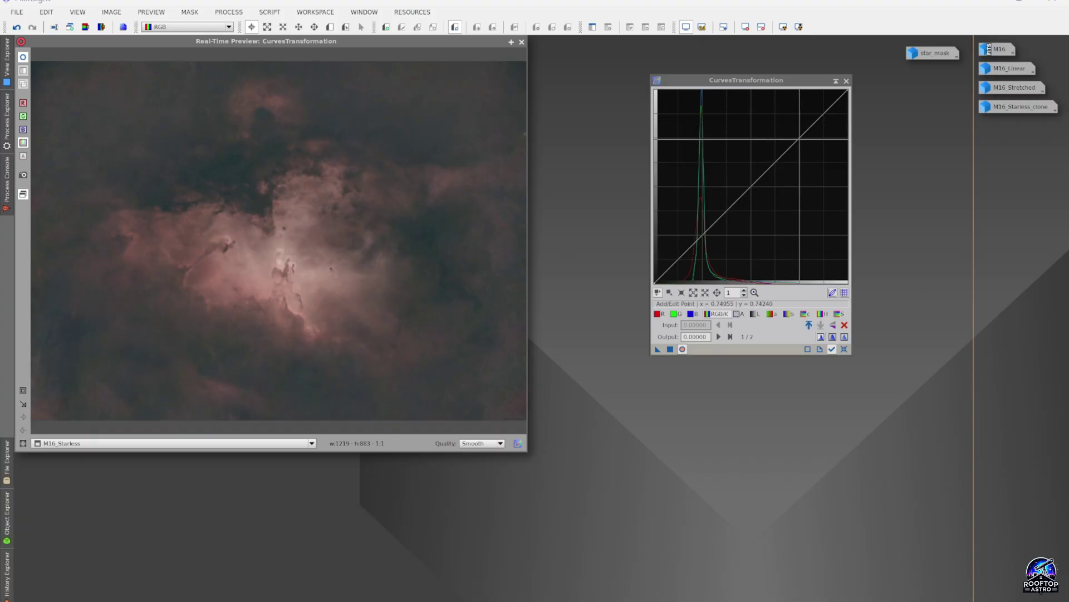
# - Shape an S-shaped contrast curve, then raise the saturation curve and close Curves
pyautogui.moveTo(800, 138); pyautogui.dragTo(788, 132)
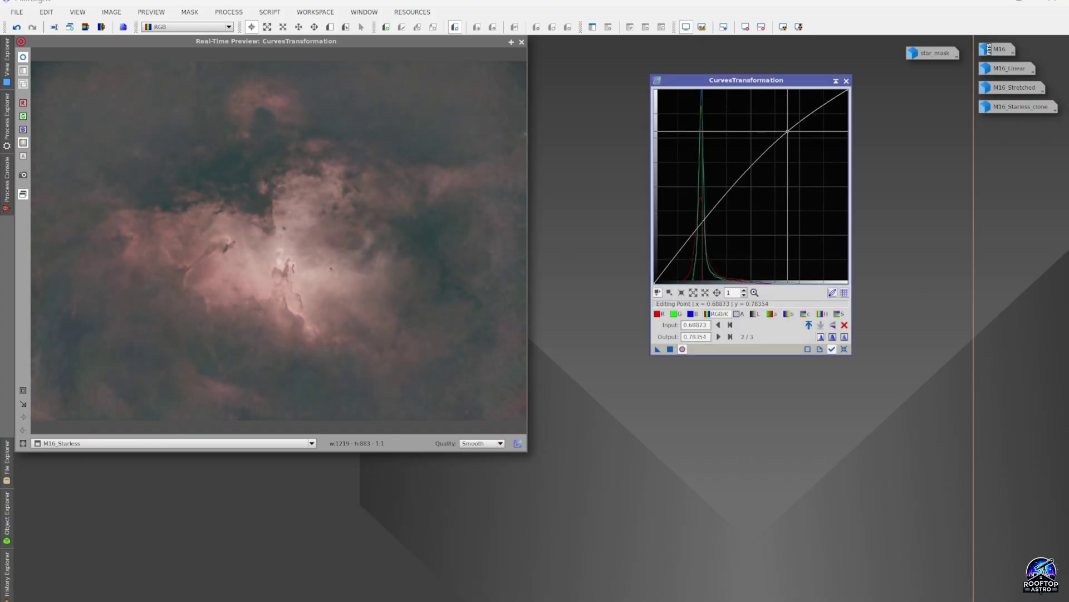
pyautogui.moveTo(707, 219); pyautogui.dragTo(712, 232)
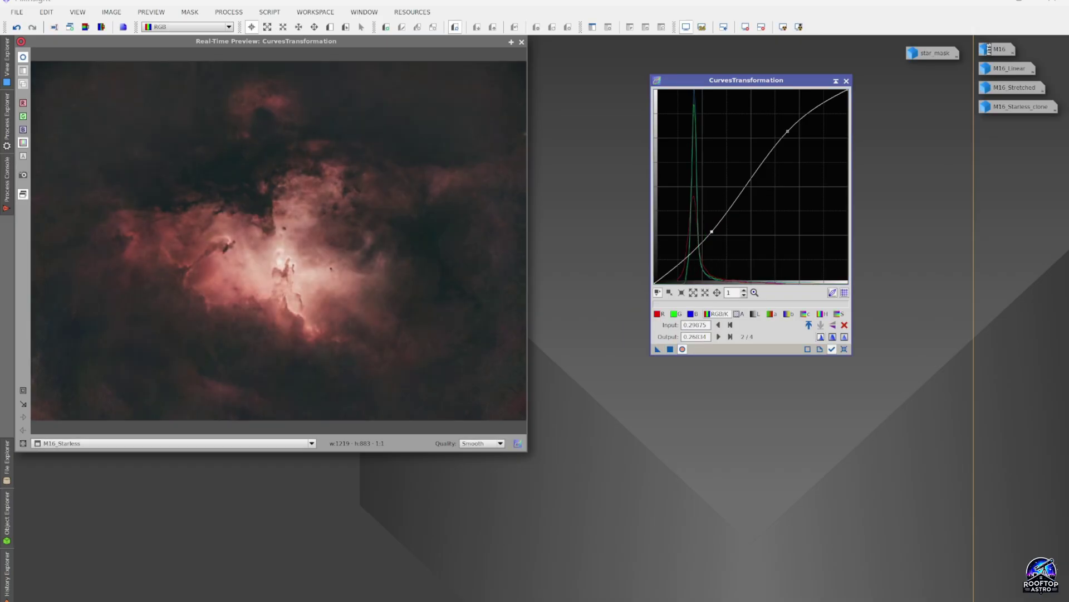
pyautogui.click(845, 349)
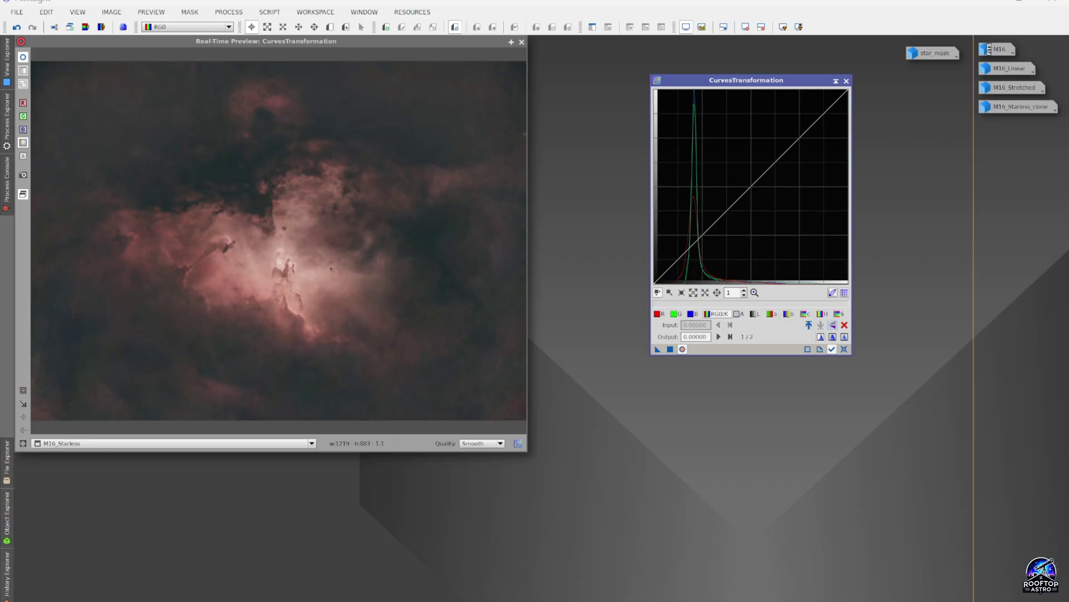
pyautogui.click(839, 313)
pyautogui.click(840, 314)
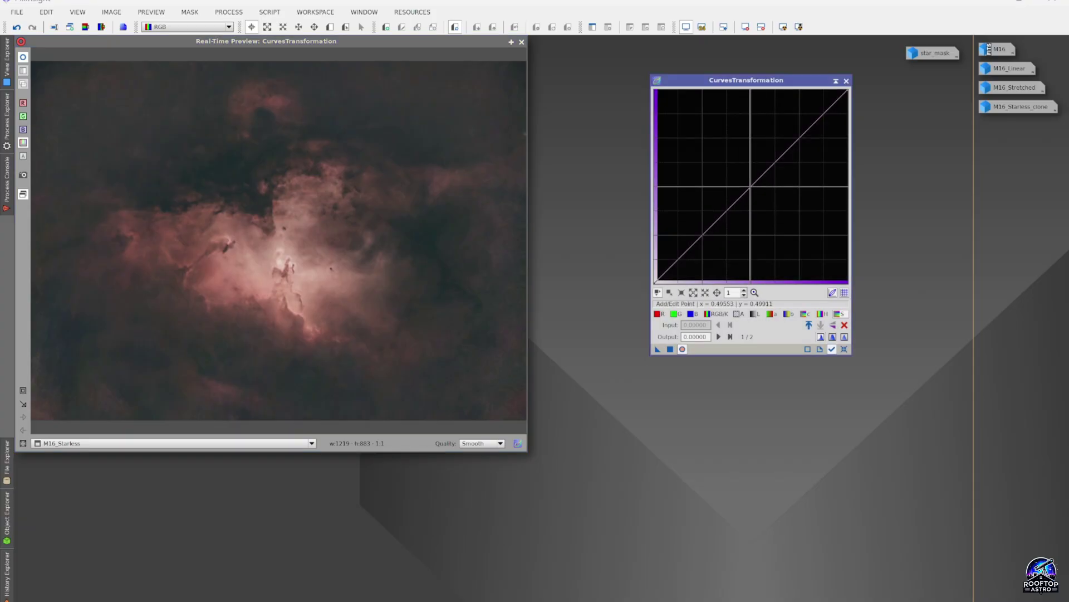
pyautogui.moveTo(750, 186); pyautogui.dragTo(742, 181)
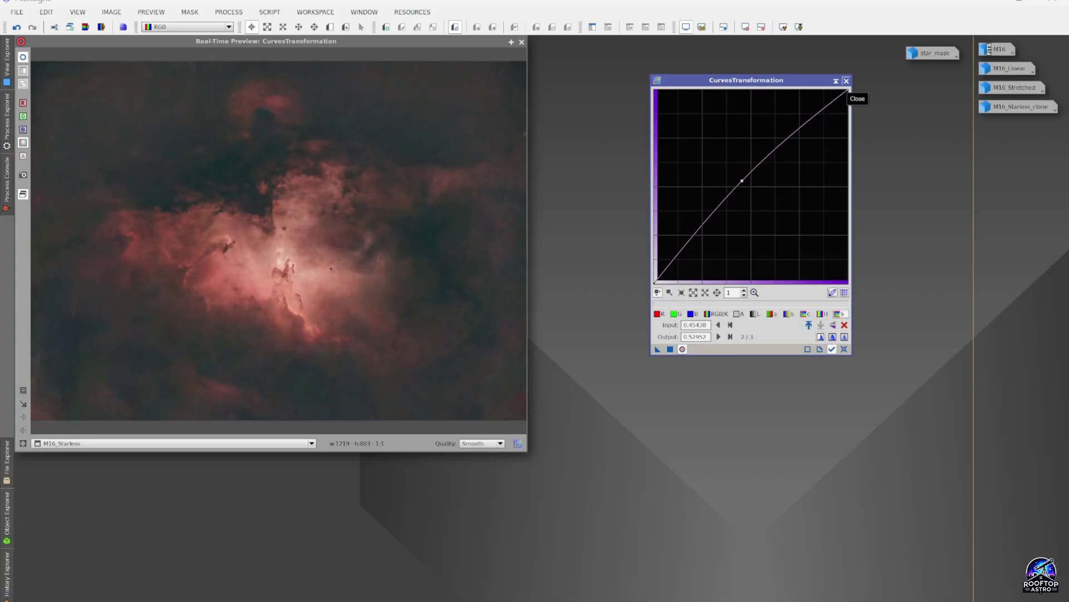
pyautogui.click(845, 80)
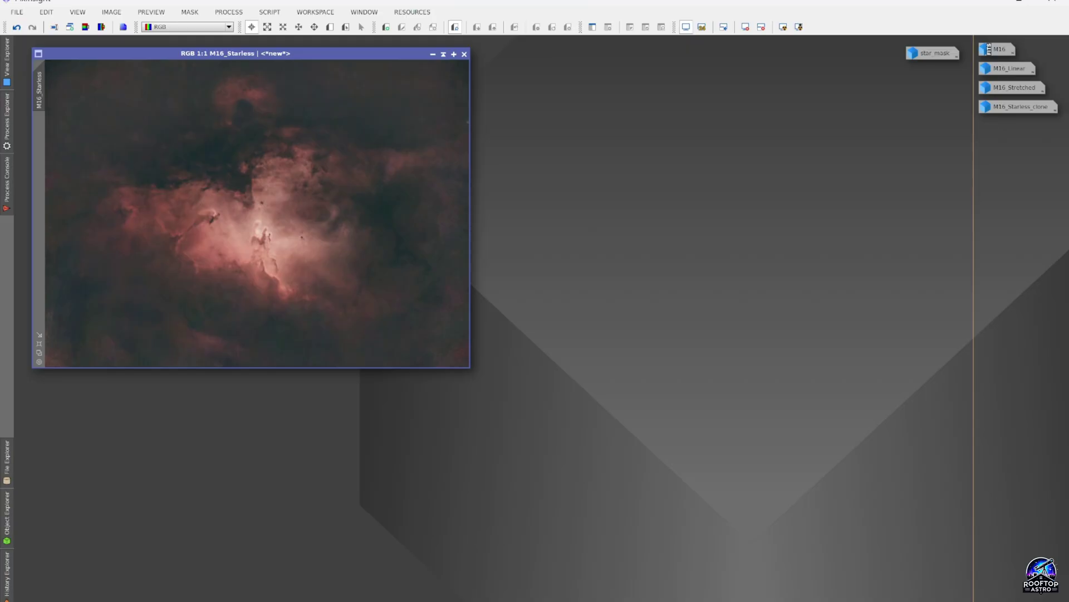
# - Extract M16_Starless luminance as M16_Starless_L and apply it as a mask on M16_Starless
pyautogui.click(86, 27)
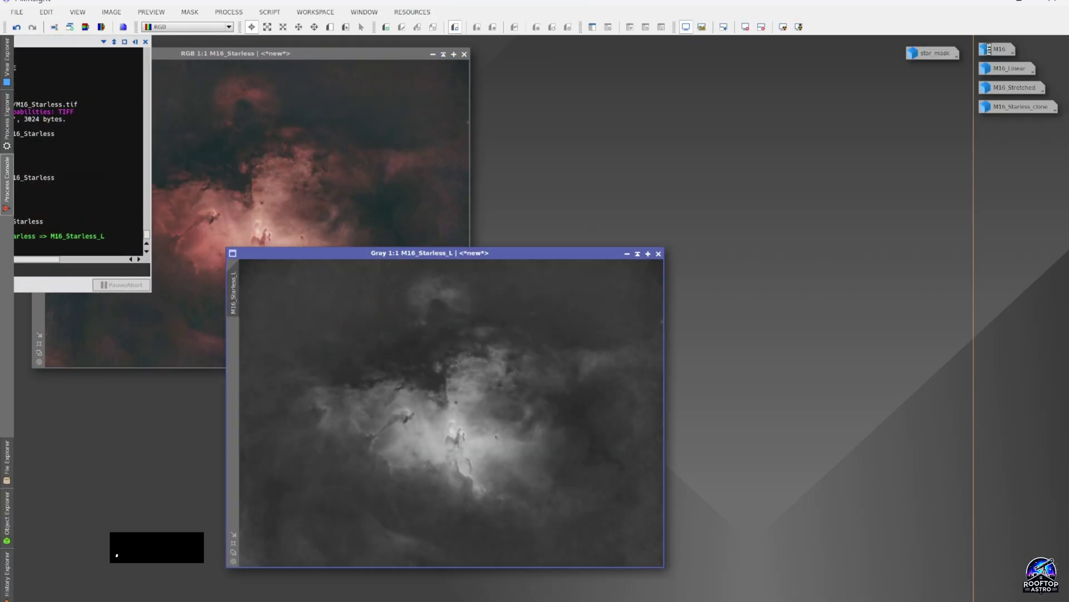
pyautogui.moveTo(430, 252); pyautogui.dragTo(721, 107)
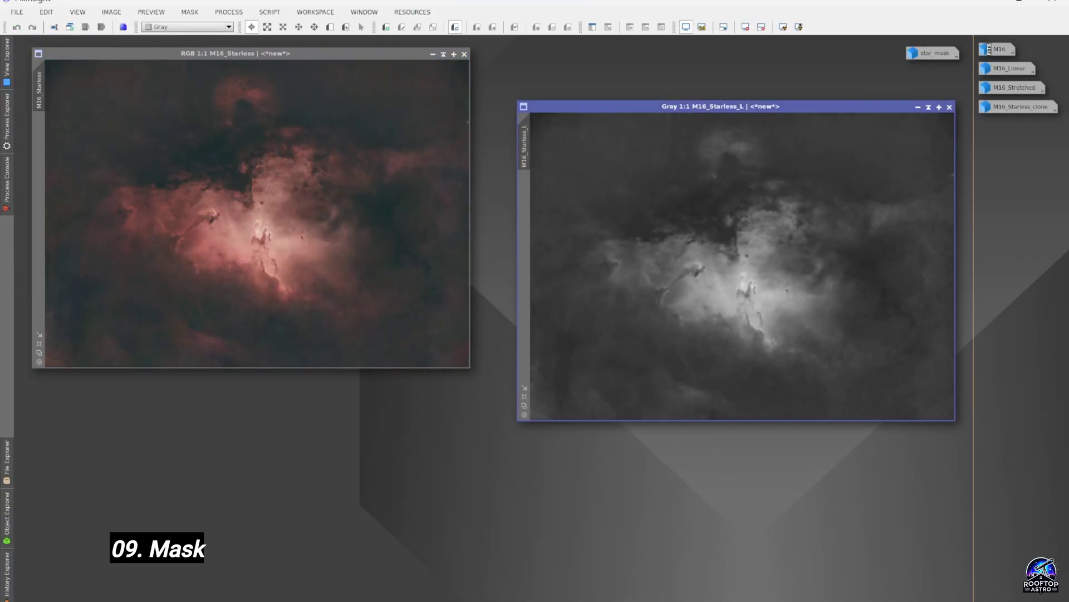
pyautogui.moveTo(524, 146)
pyautogui.mouseDown()
pyautogui.moveTo(37, 140)
pyautogui.moveTo(48, 163)
pyautogui.mouseUp()
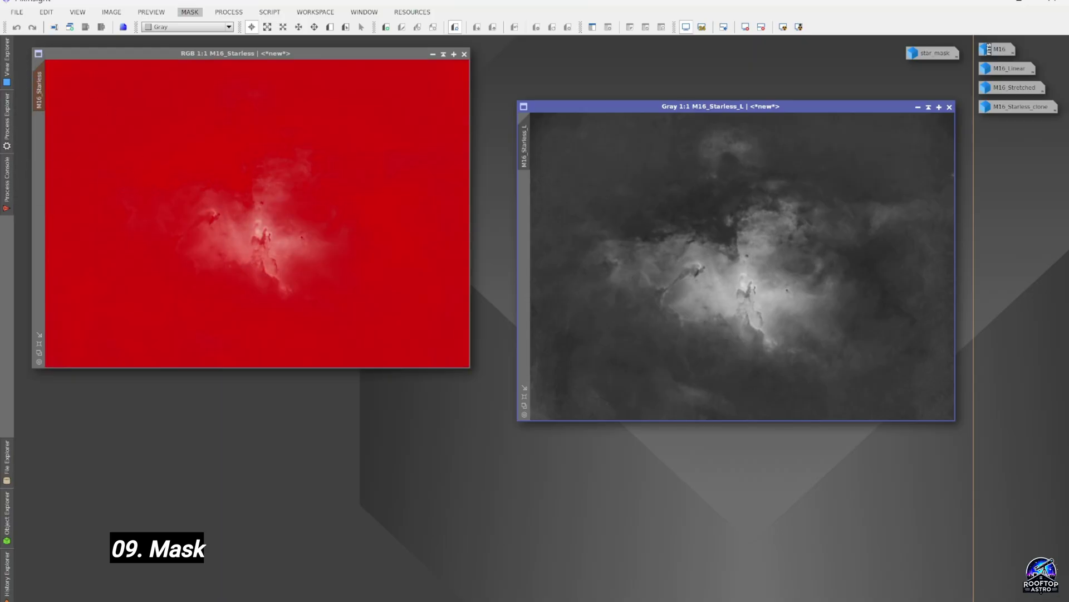
# - Hide the mask overlay, iconize M16_Starless_L beside the other icons, and open the process list
pyautogui.click(190, 13)
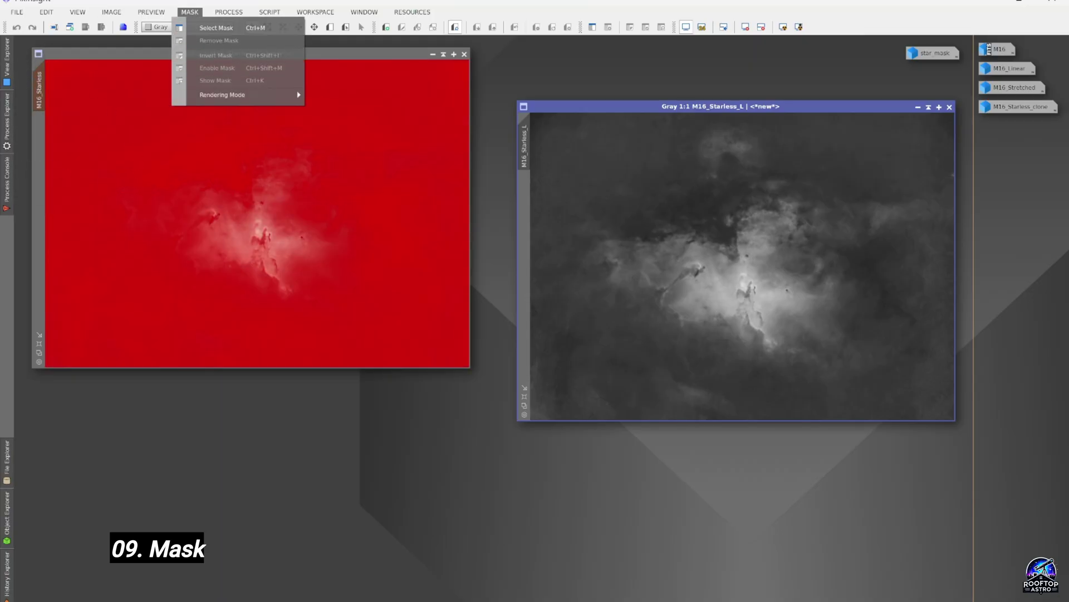
pyautogui.click(94, 118)
pyautogui.click(190, 12)
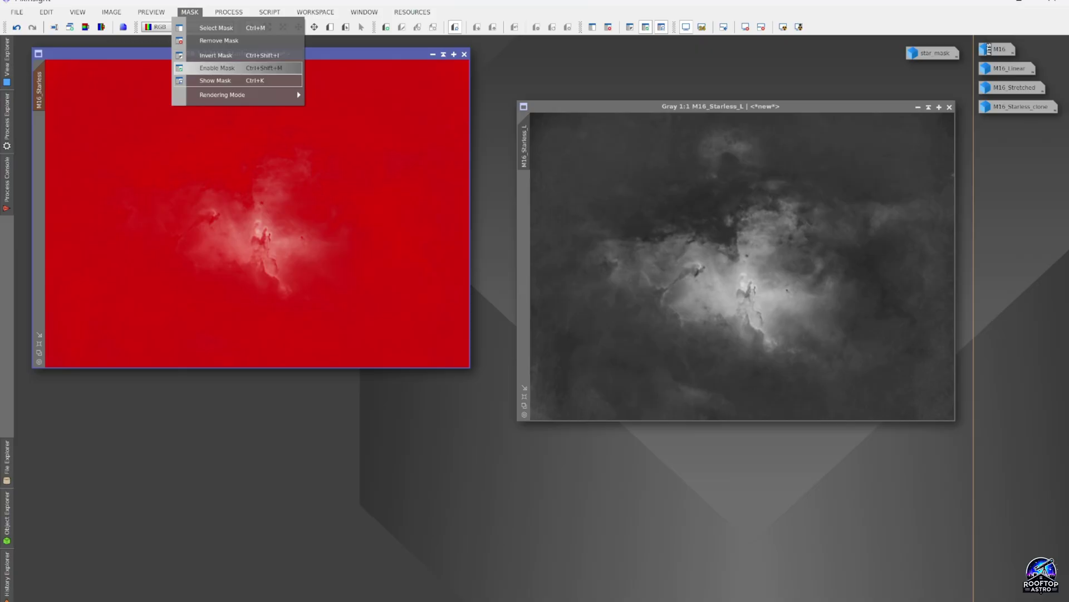
pyautogui.click(231, 76)
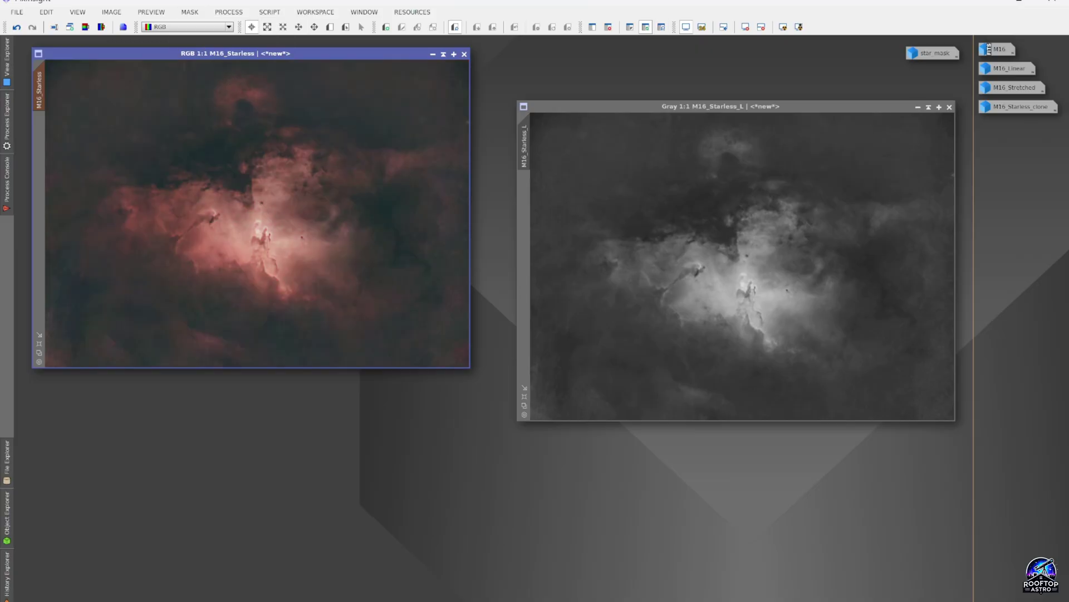
pyautogui.click(917, 107)
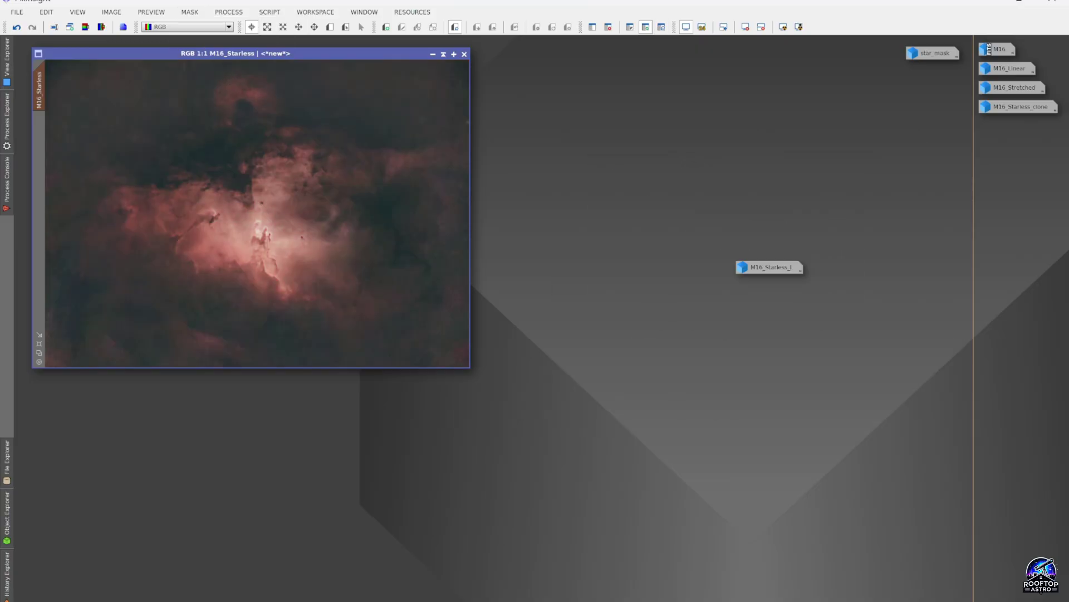
pyautogui.moveTo(769, 267); pyautogui.dragTo(932, 75)
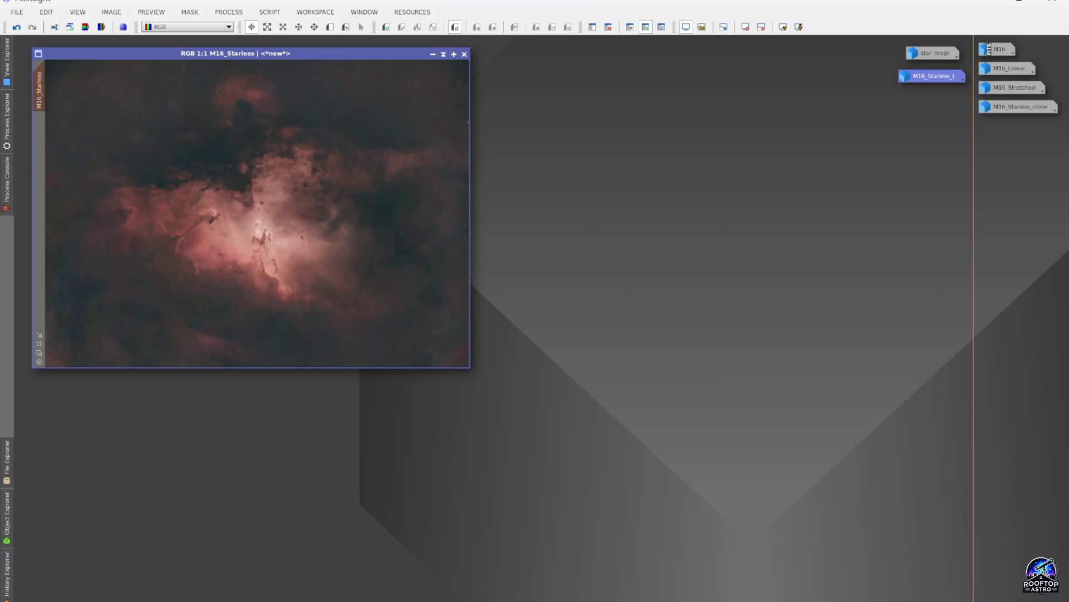
pyautogui.click(6, 117)
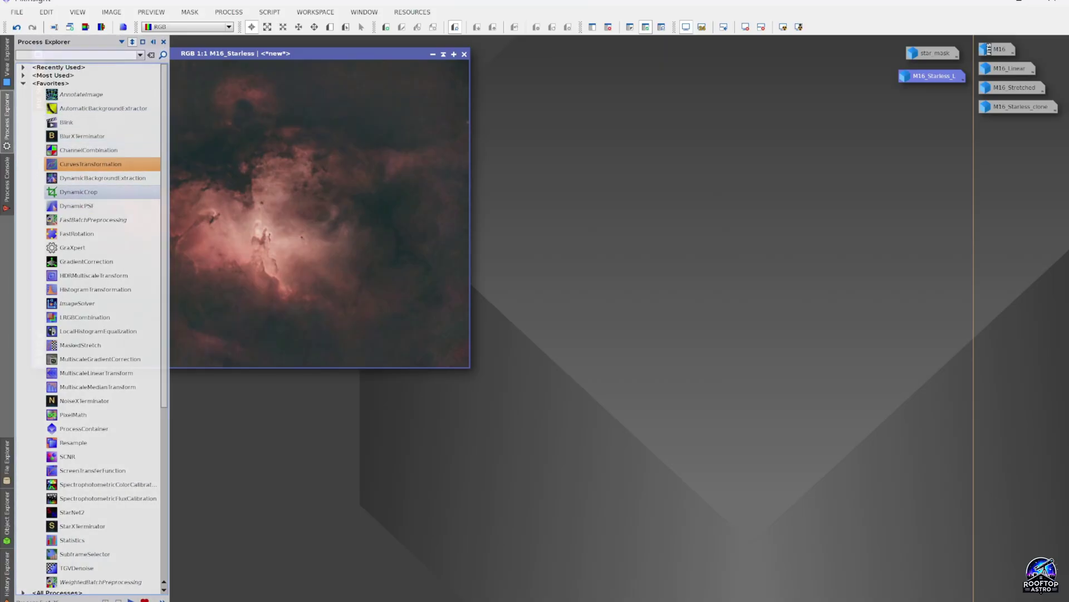
# - Open CurvesTransformation with Real-Time Preview, try an S-curve, then reset it
pyautogui.doubleClick(90, 163)
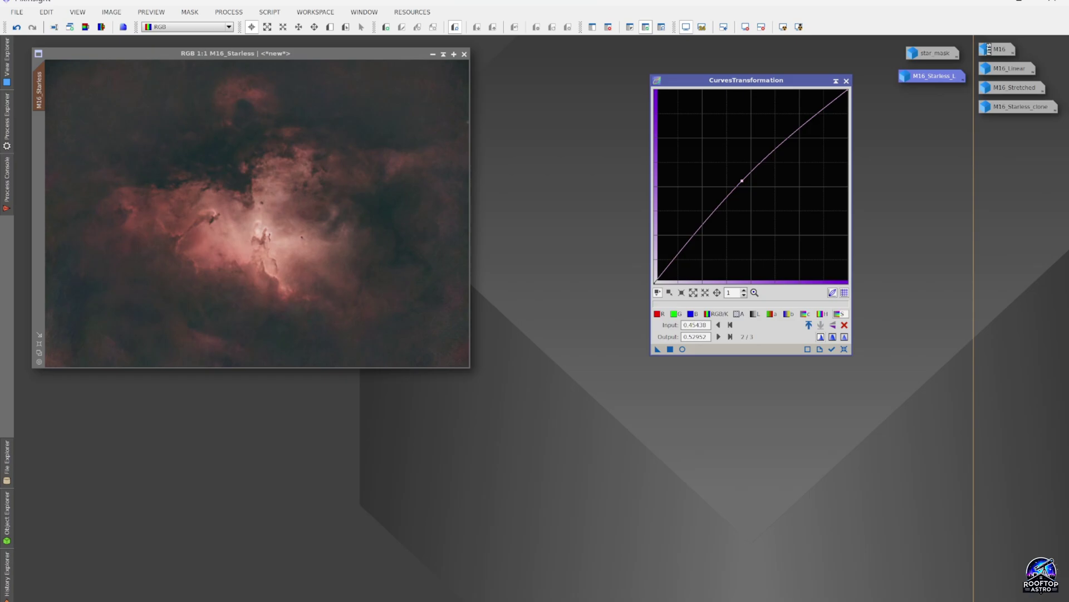
pyautogui.click(844, 348)
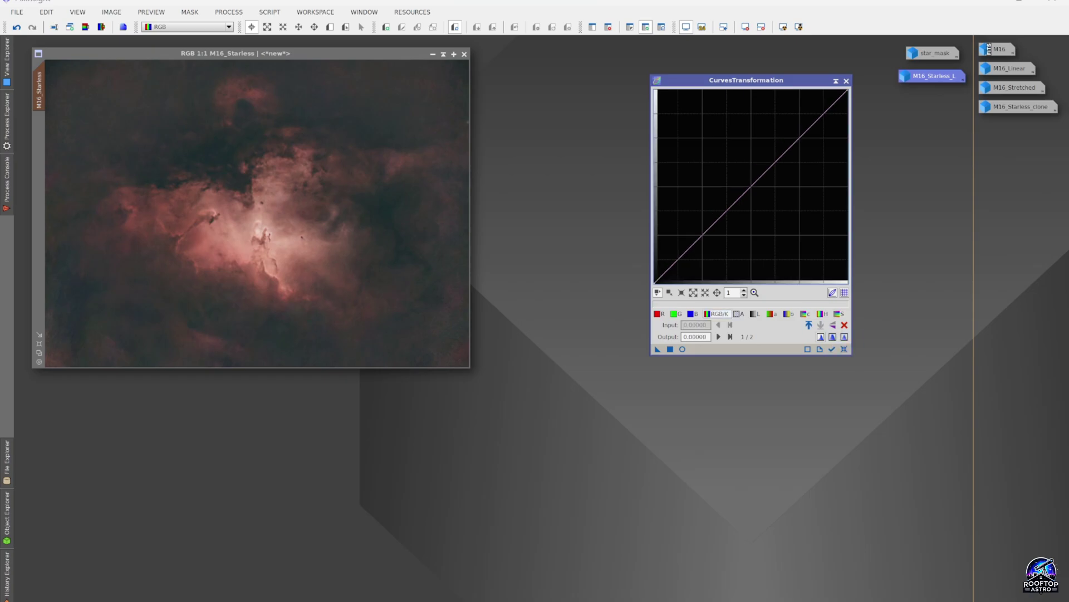
pyautogui.click(682, 349)
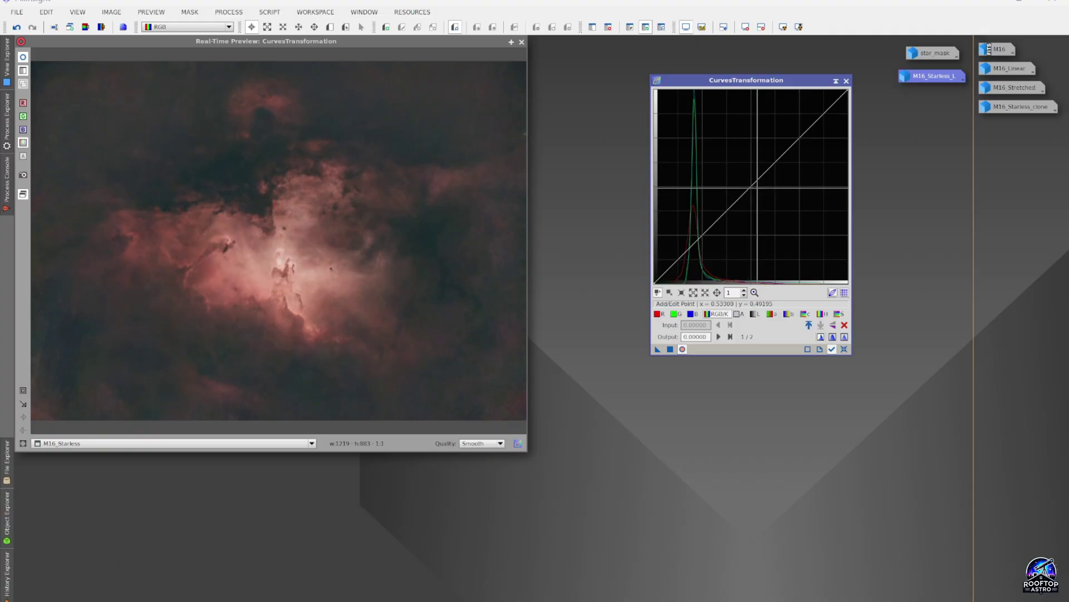
pyautogui.click(799, 139)
pyautogui.moveTo(799, 139); pyautogui.dragTo(786, 132)
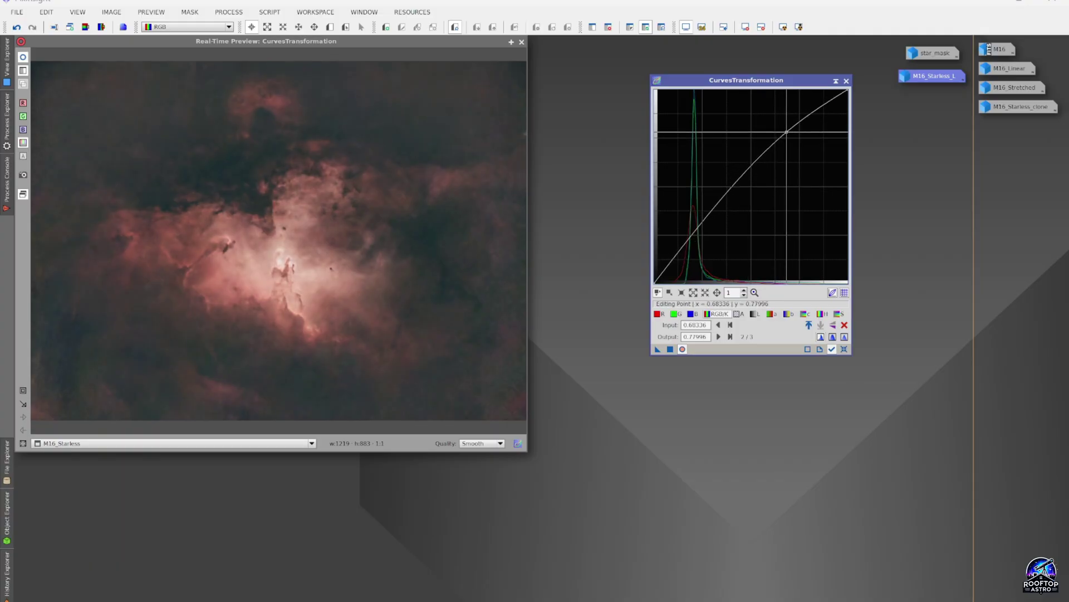
pyautogui.click(699, 221)
pyautogui.moveTo(699, 222); pyautogui.dragTo(713, 227)
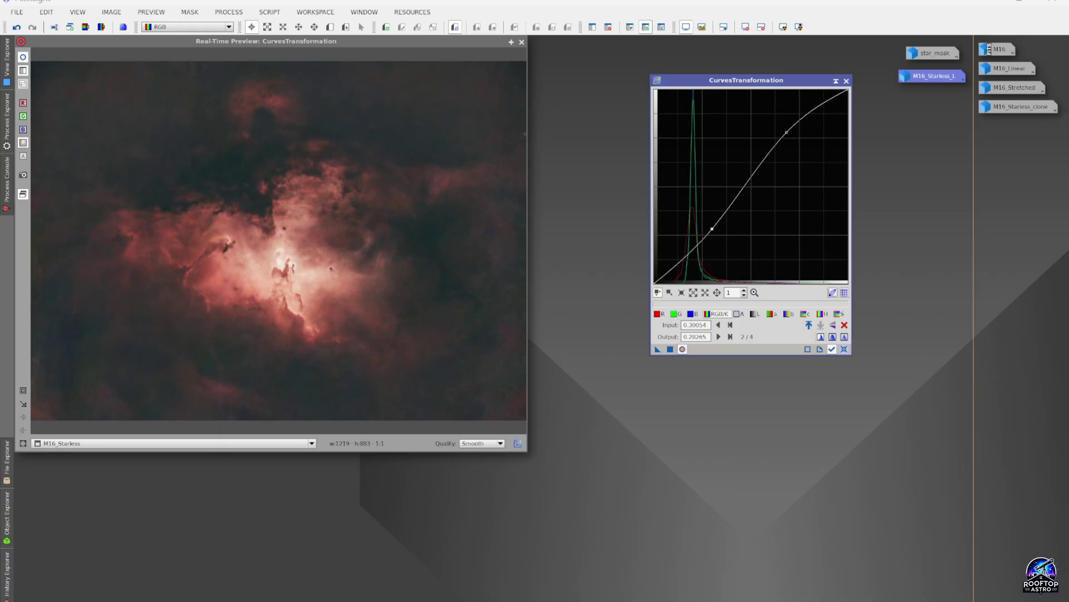
pyautogui.click(843, 324)
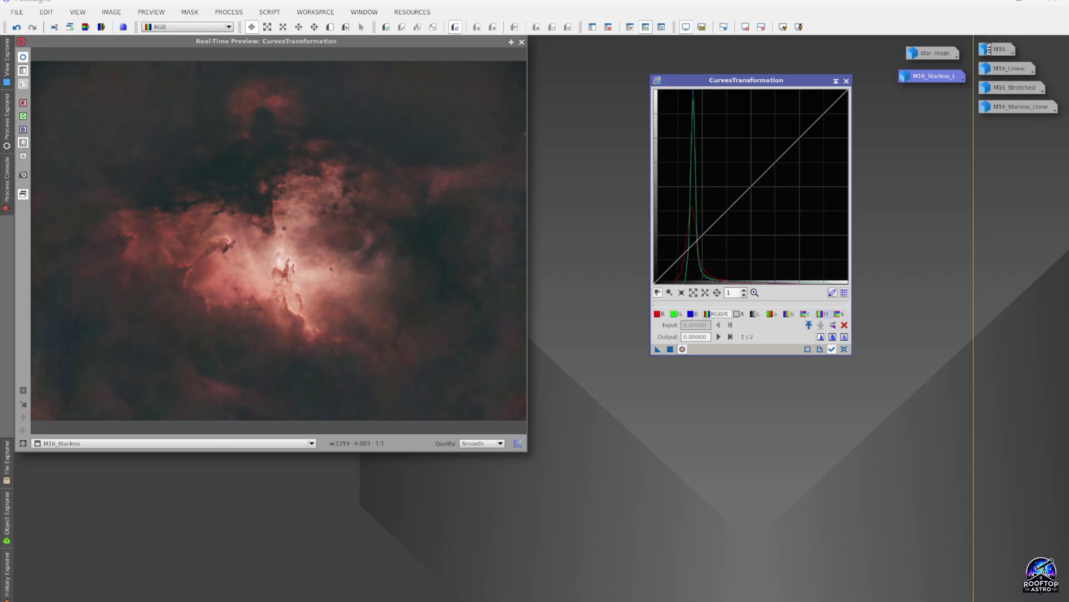
# - Raise the Saturation curve in both its lower and upper ranges
pyautogui.click(838, 313)
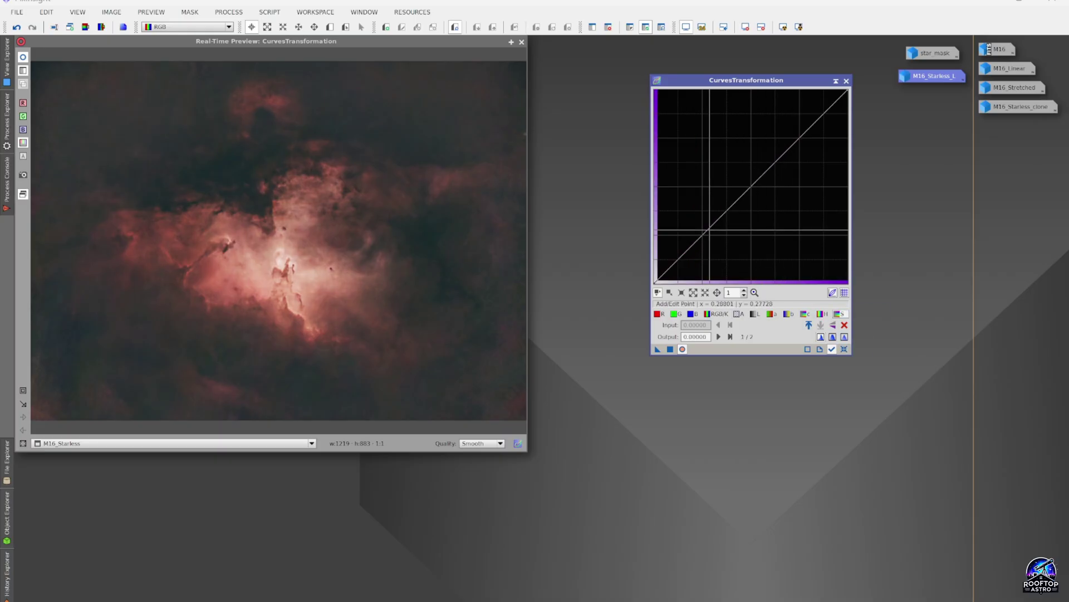
pyautogui.click(710, 227)
pyautogui.moveTo(711, 227); pyautogui.dragTo(708, 221)
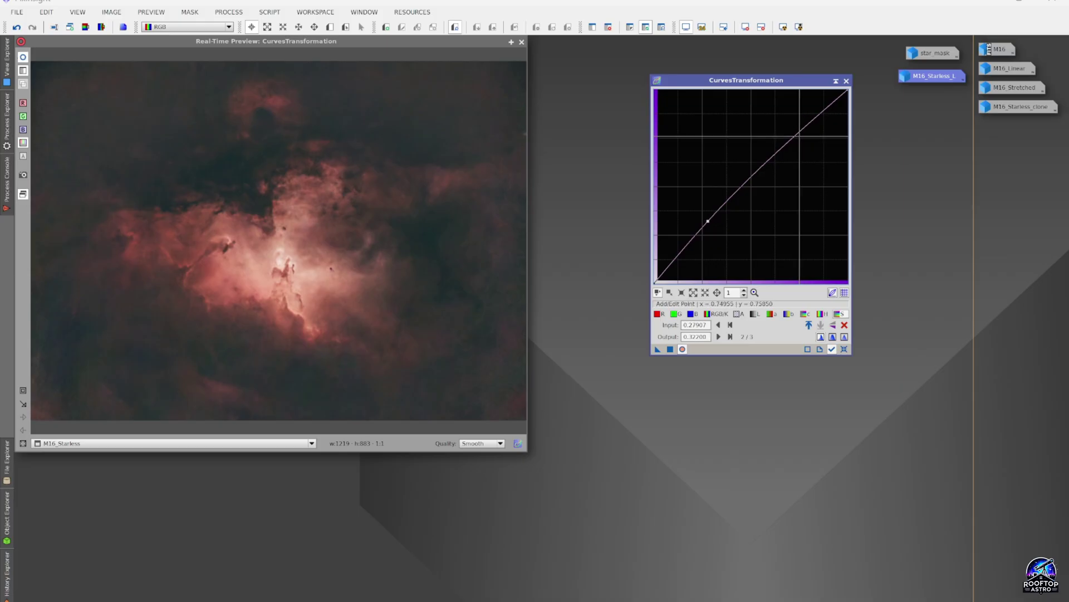
pyautogui.moveTo(793, 143); pyautogui.dragTo(794, 130)
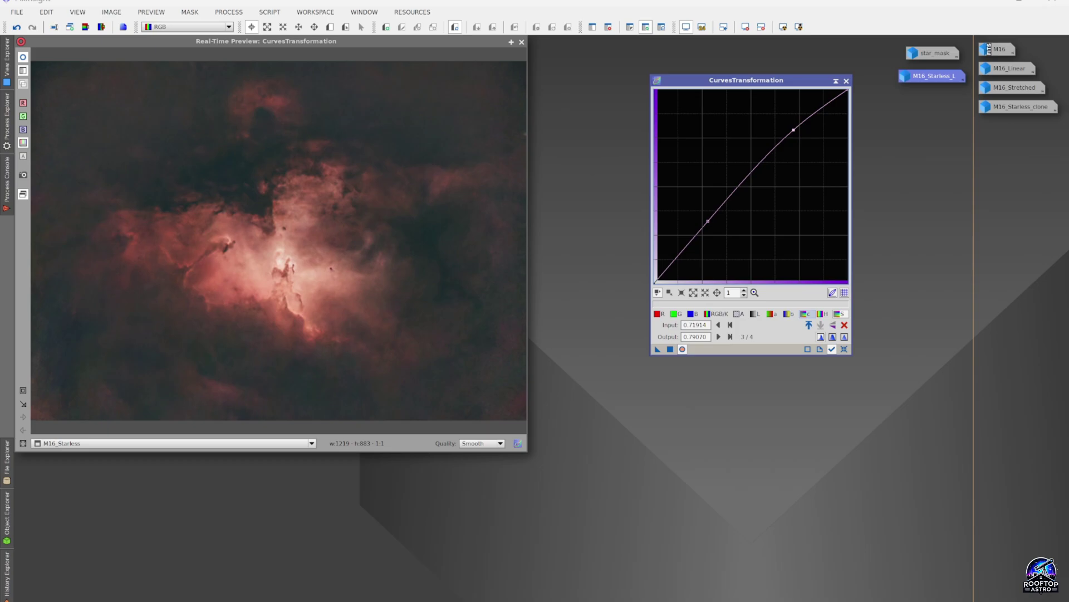
# - Sag the lightness curve to darken midtones, then close the preview and reset the curves
pyautogui.click(757, 313)
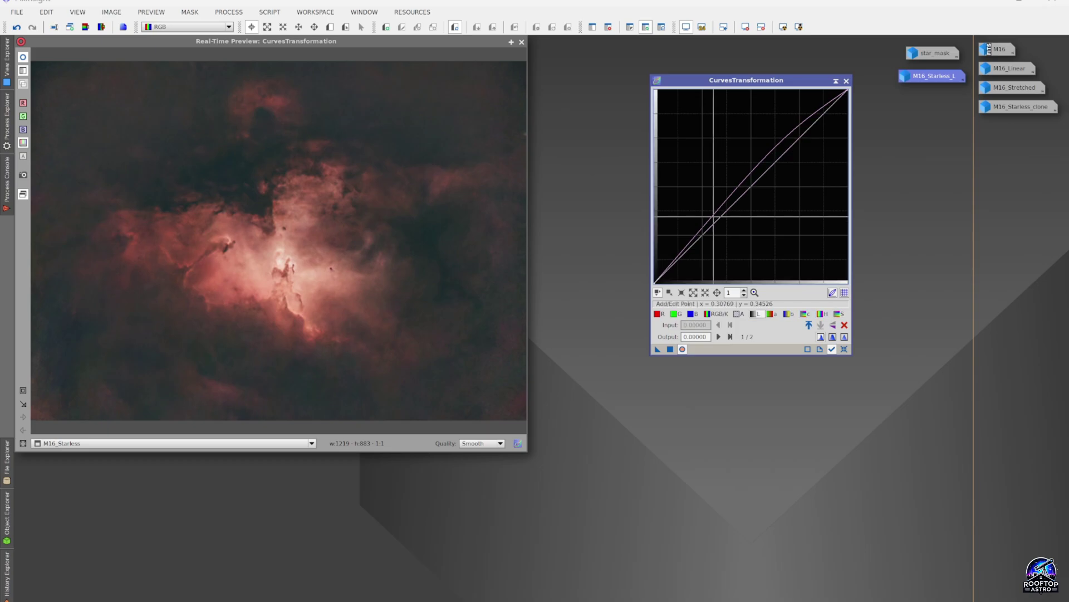
pyautogui.click(722, 221)
pyautogui.moveTo(723, 220); pyautogui.dragTo(739, 234)
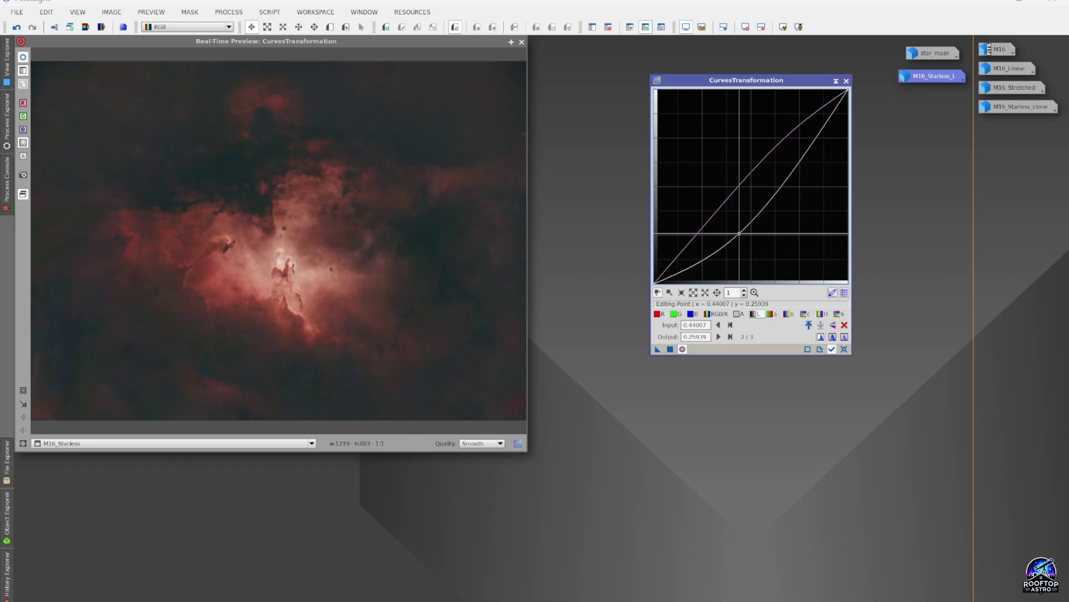
pyautogui.click(808, 147)
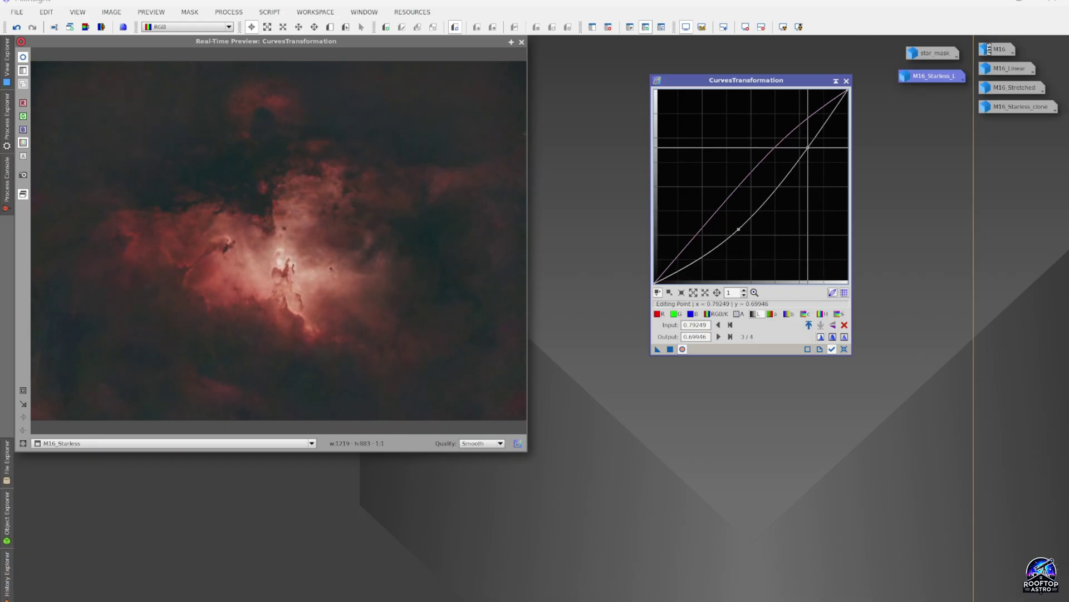
pyautogui.moveTo(808, 147); pyautogui.dragTo(803, 146)
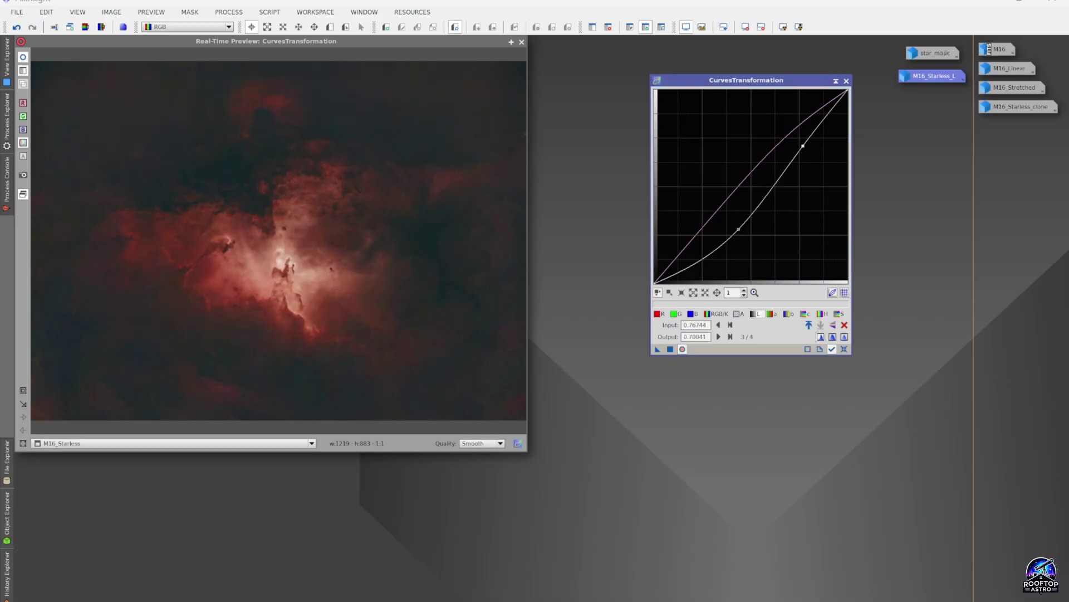
pyautogui.click(522, 41)
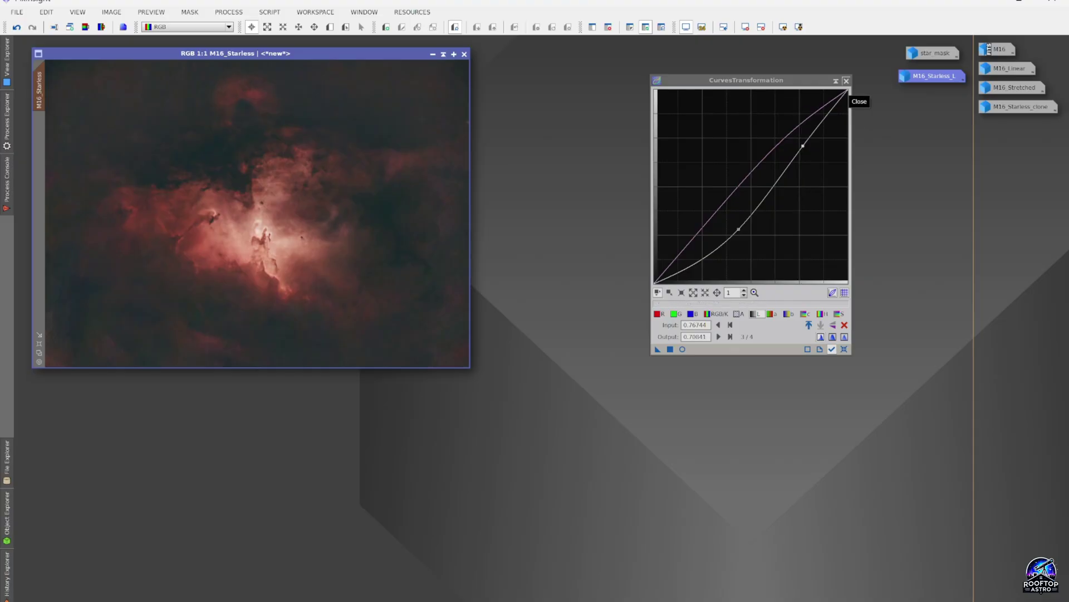
pyautogui.click(844, 349)
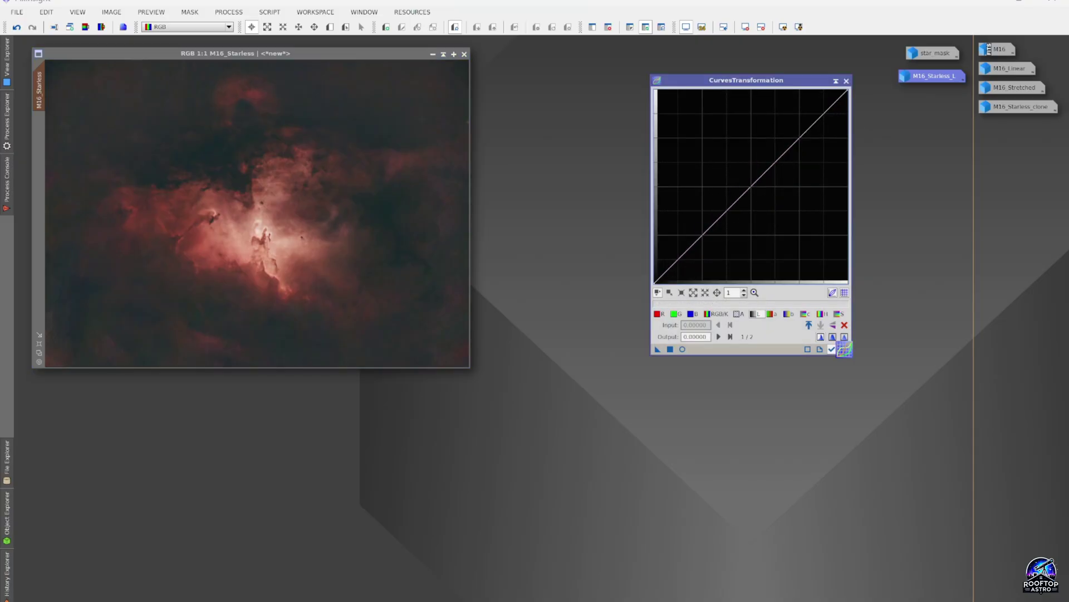
pyautogui.click(157, 117)
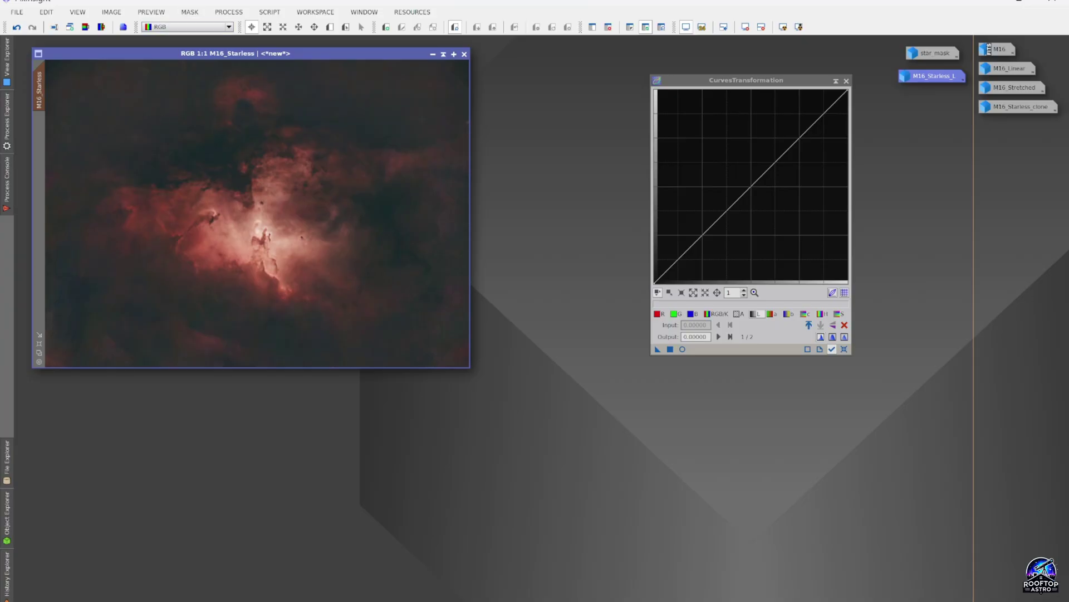
# - Re-enable Real-Time Preview and reshape the RGB/K curve, lowering it and raising an upper point
pyautogui.click(190, 12)
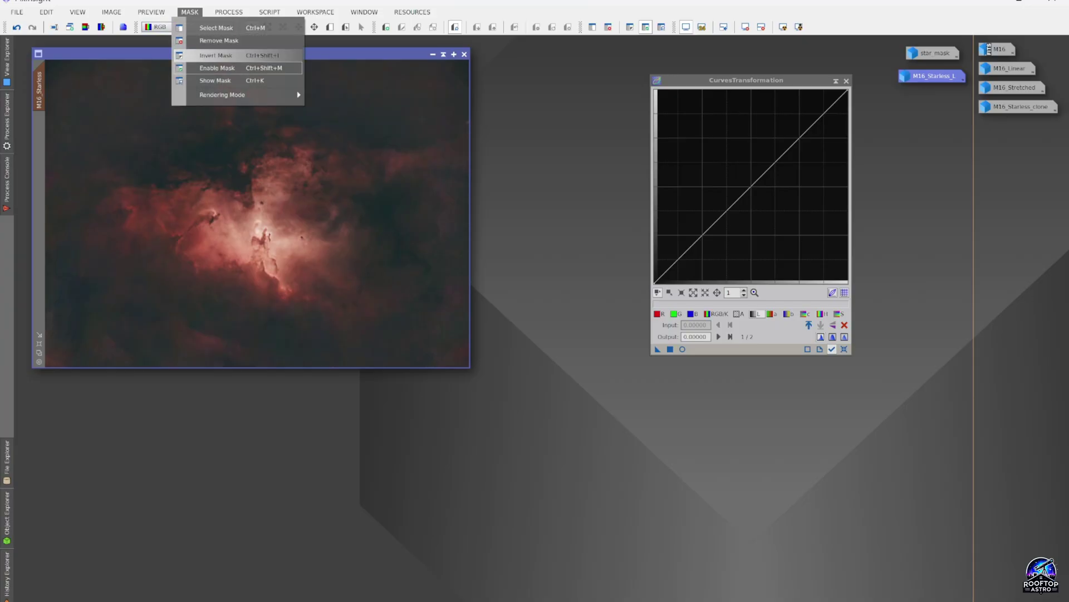
pyautogui.press('Escape')
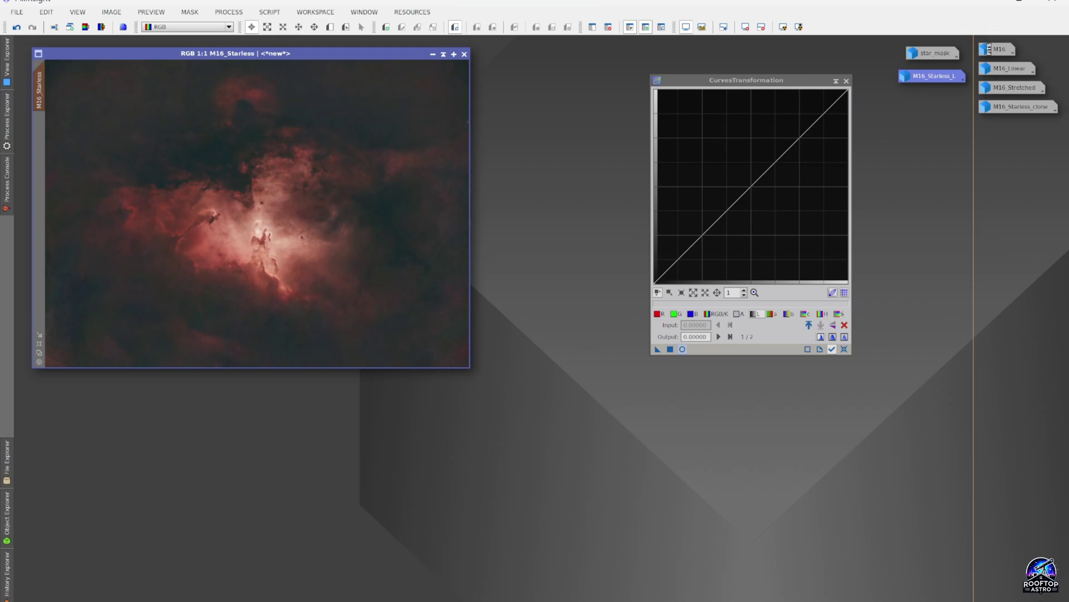
pyautogui.click(681, 348)
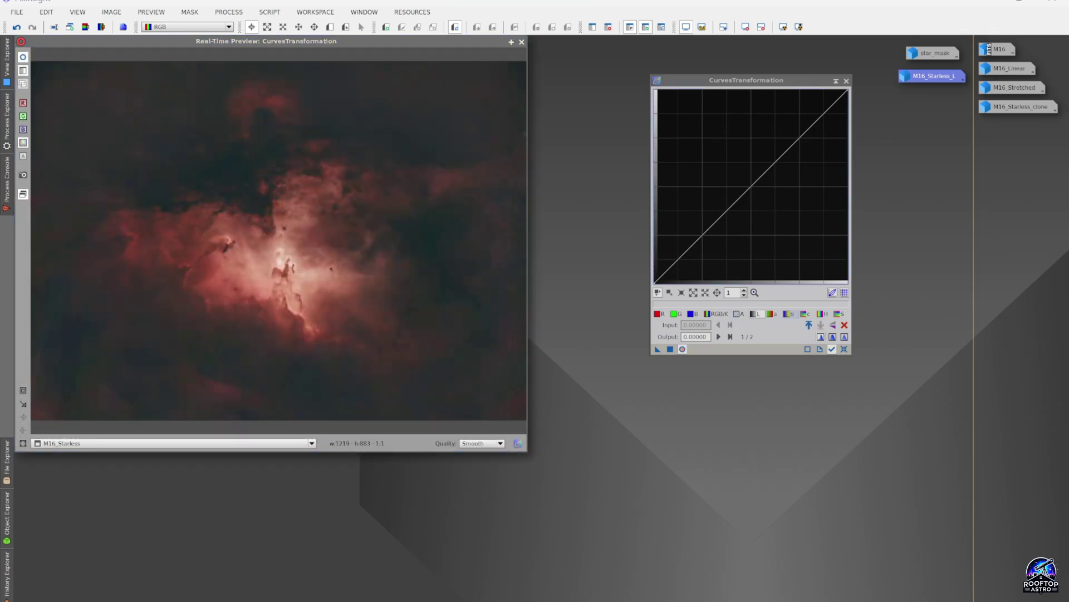
pyautogui.click(718, 313)
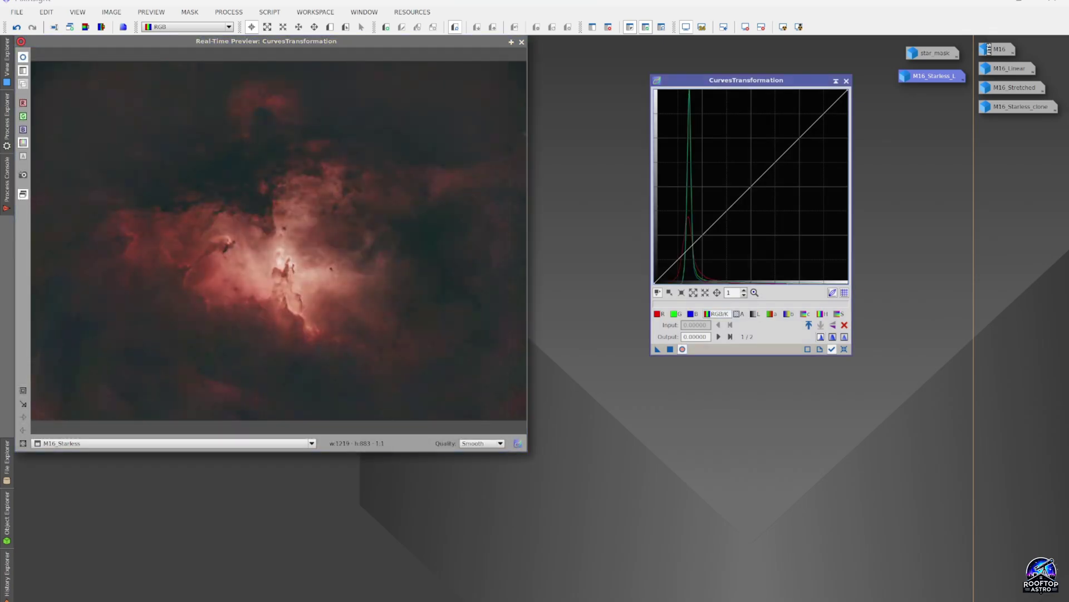
pyautogui.moveTo(709, 228); pyautogui.dragTo(709, 243)
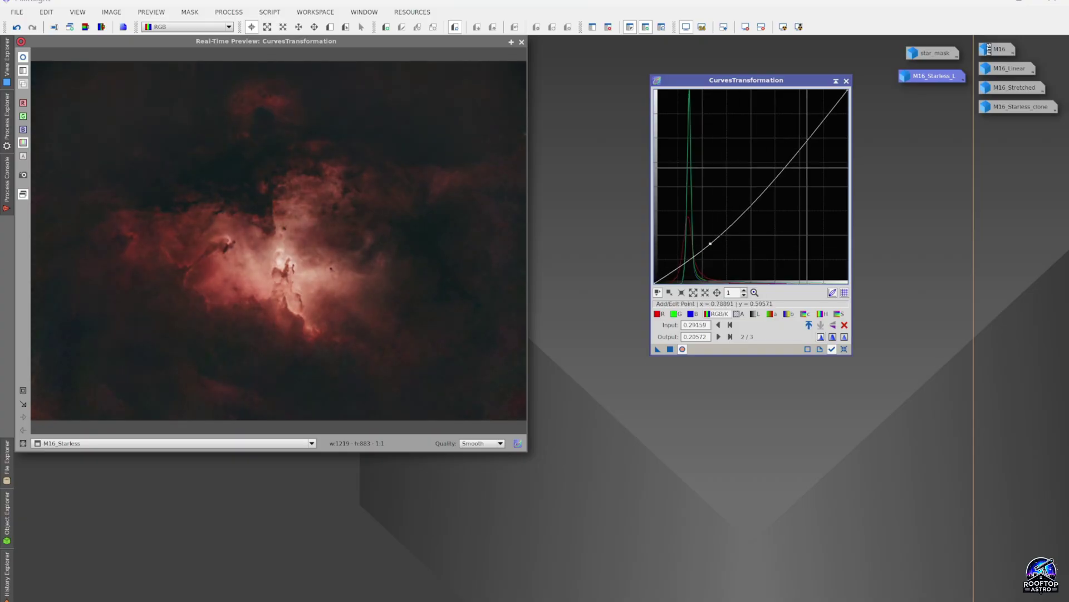
pyautogui.click(800, 139)
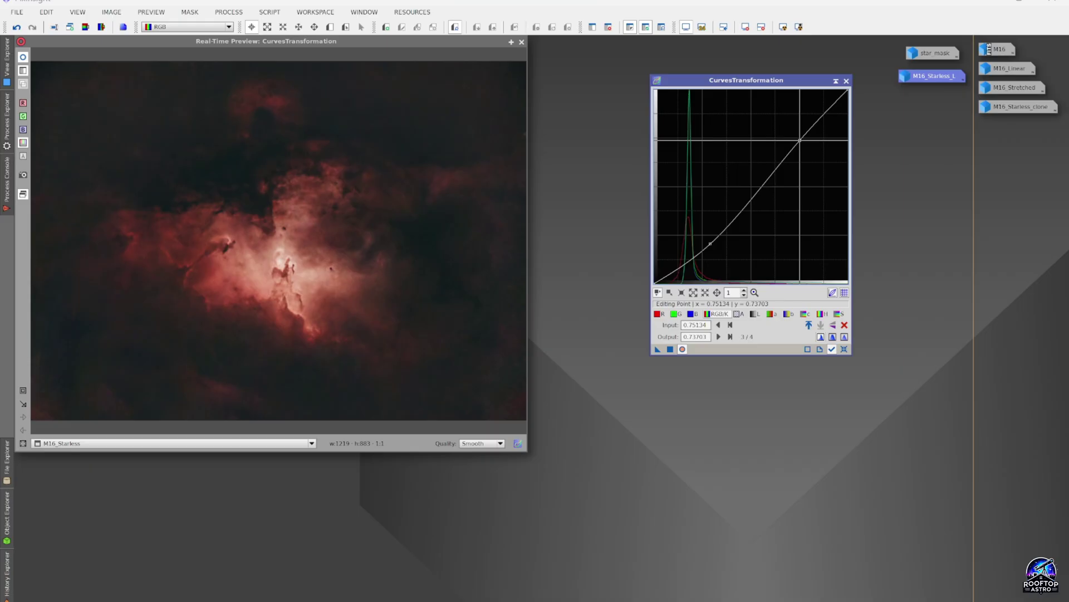
pyautogui.moveTo(799, 139); pyautogui.dragTo(801, 140)
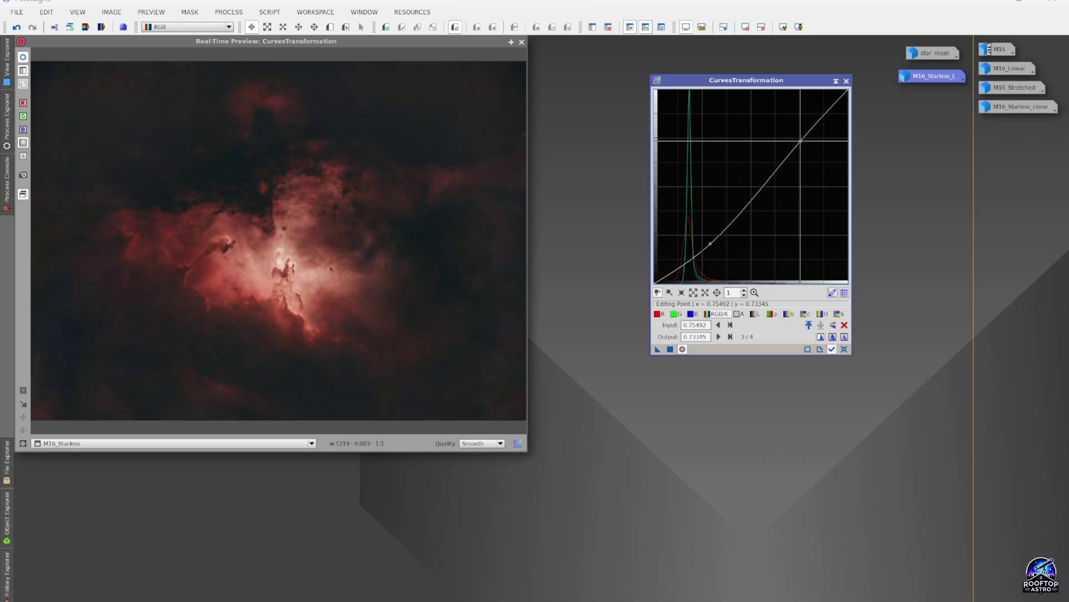
# - Lift the lightness curve, raise the saturation curve, delete its extra point, and close the preview
pyautogui.click(756, 314)
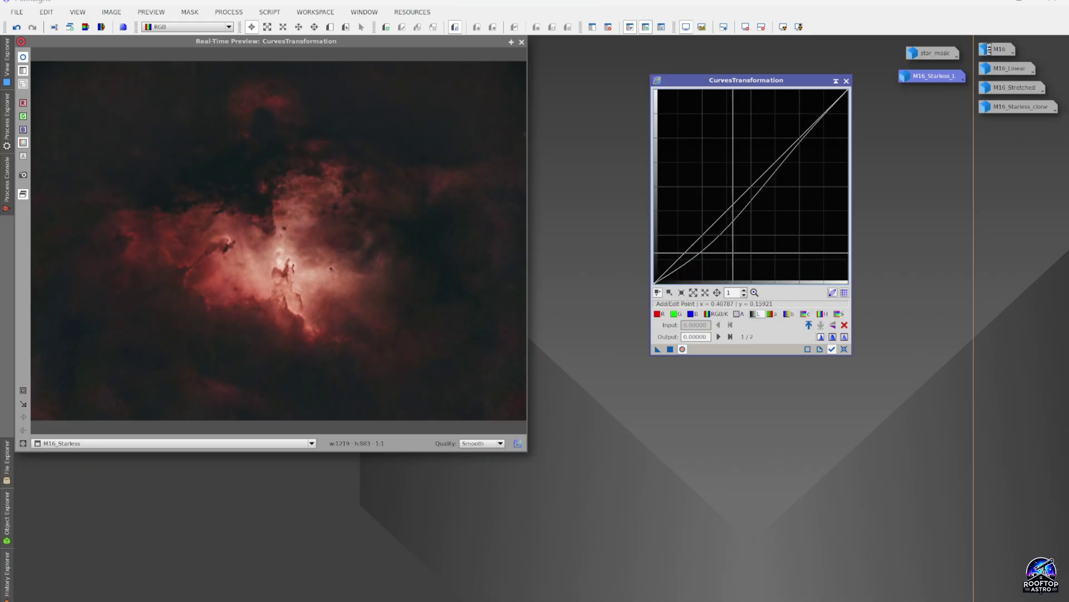
pyautogui.moveTo(727, 211); pyautogui.dragTo(723, 198)
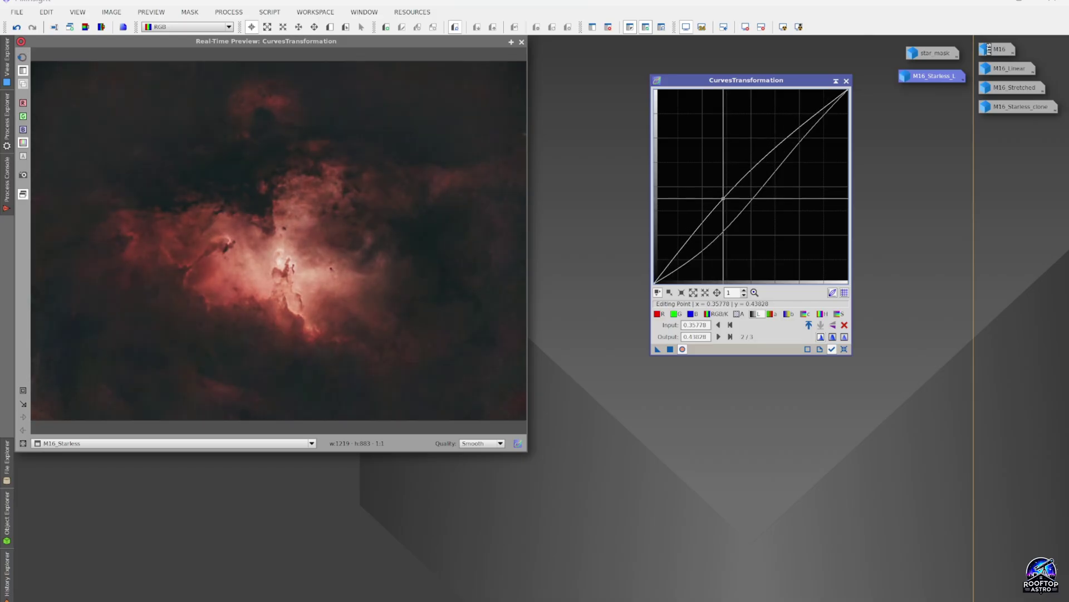
pyautogui.moveTo(723, 199); pyautogui.dragTo(725, 201)
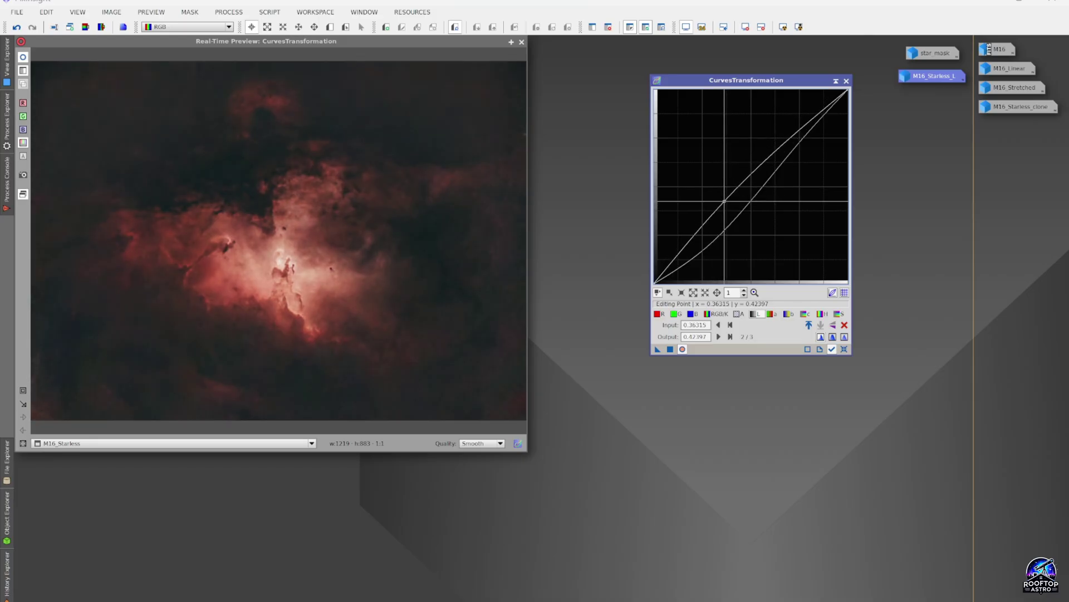
pyautogui.click(838, 313)
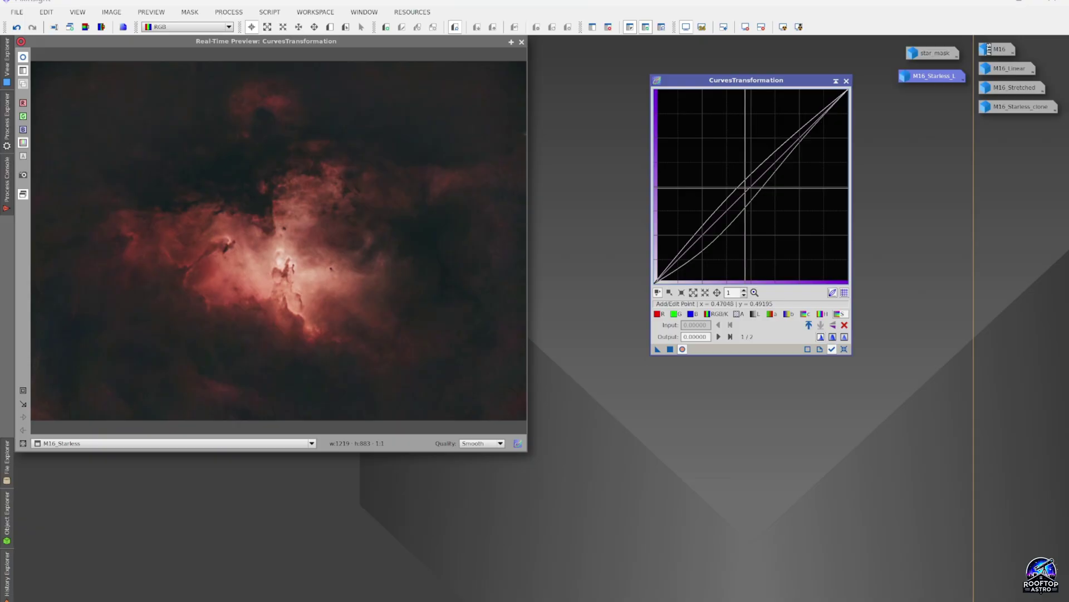
pyautogui.moveTo(745, 188)
pyautogui.mouseDown()
pyautogui.moveTo(733, 167)
pyautogui.moveTo(742, 178)
pyautogui.mouseUp()
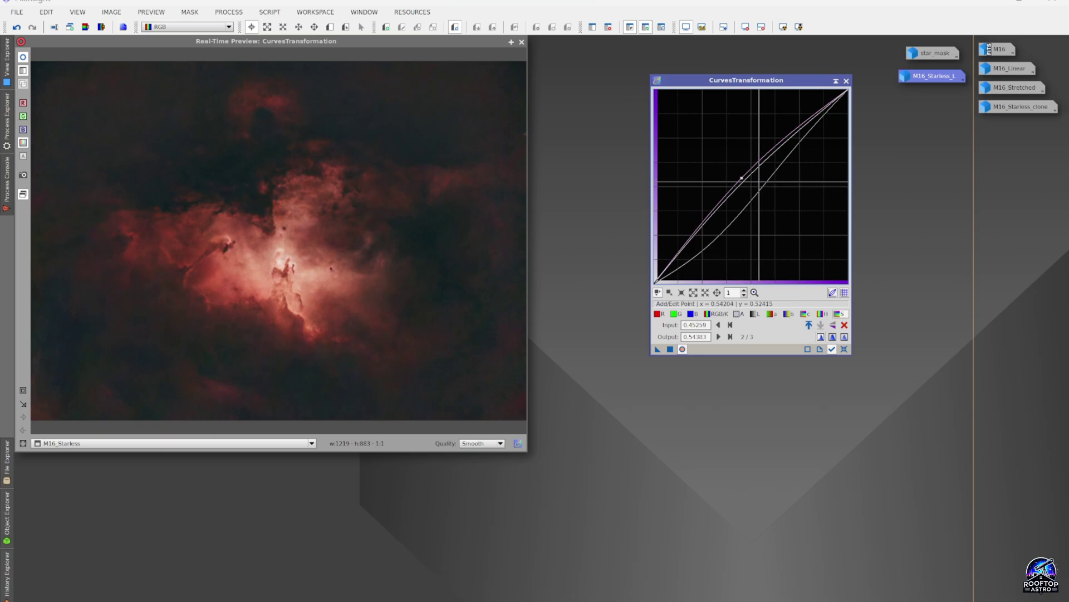
pyautogui.click(765, 181)
pyautogui.doubleClick(765, 180)
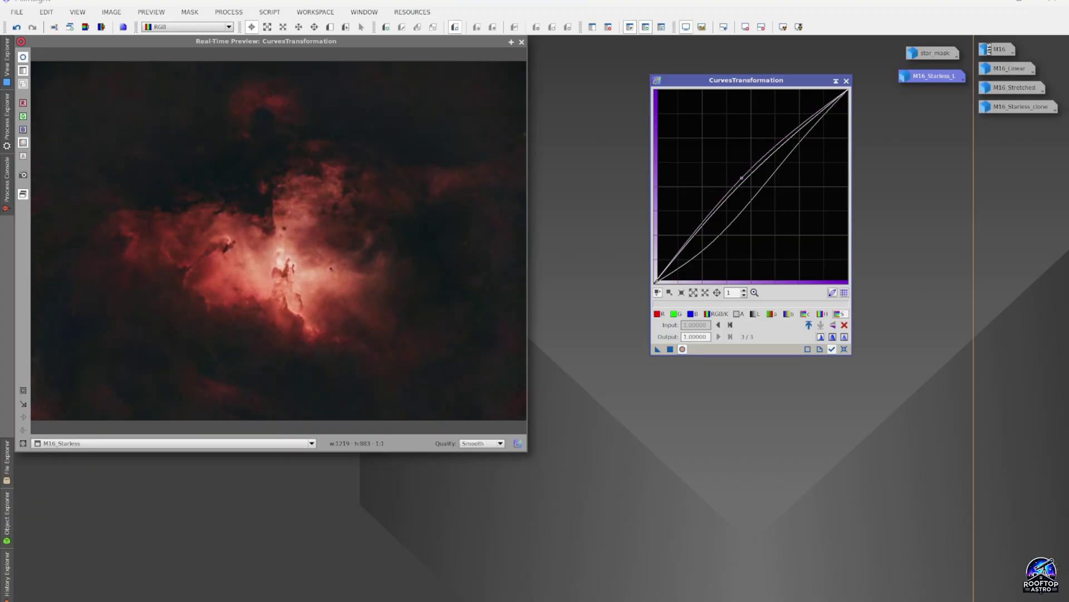
pyautogui.click(522, 40)
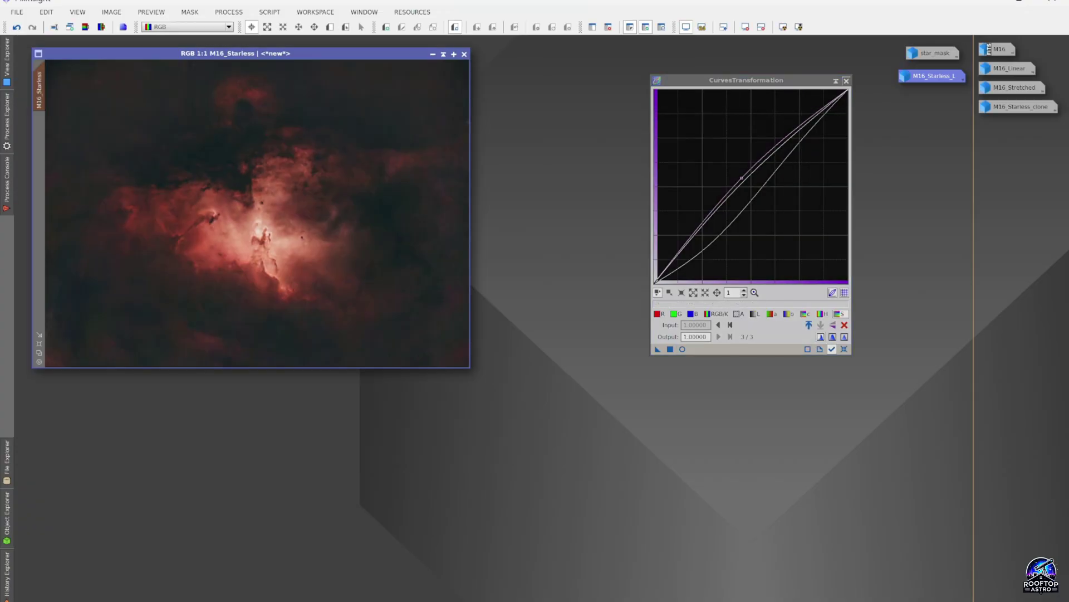
# - Close CurvesTransformation, remove the mask from M16_Starless, and open the process list
pyautogui.press('Escape')
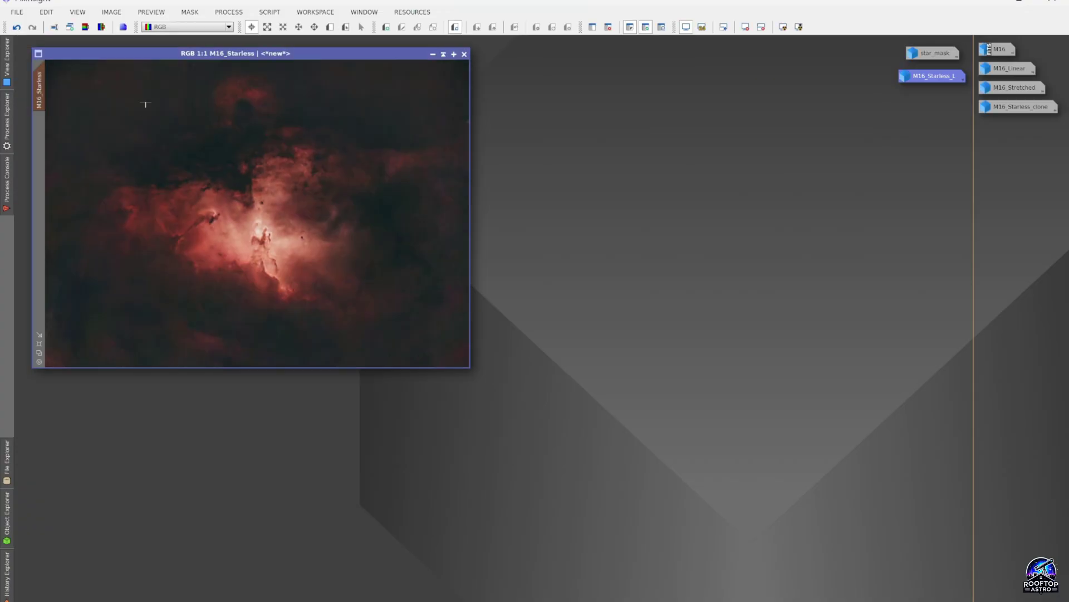
pyautogui.click(189, 12)
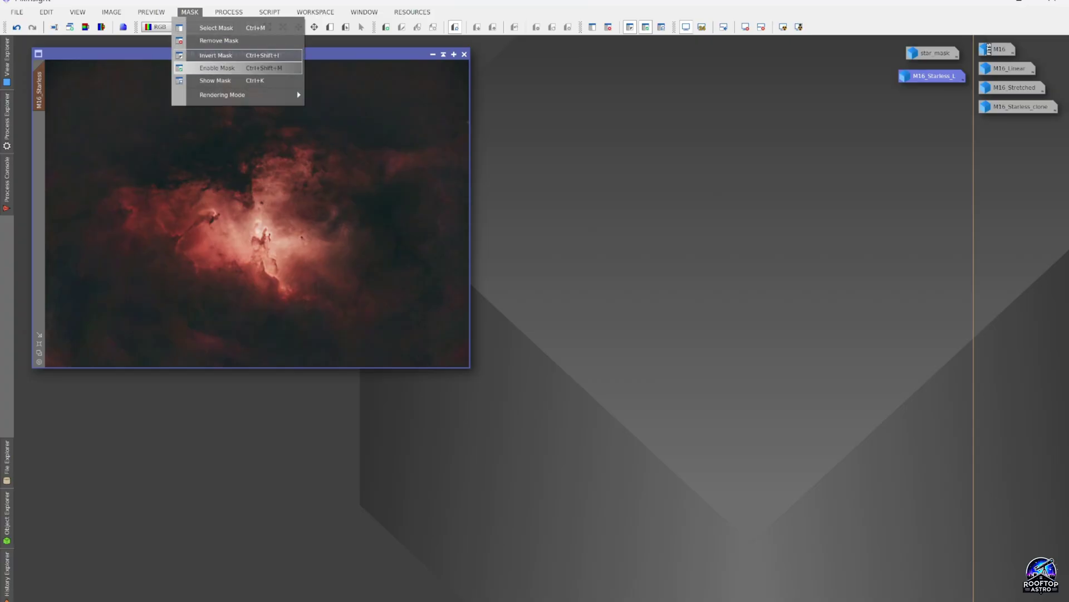
pyautogui.press('Down')
pyautogui.press('Up')
pyautogui.press('Up')
pyautogui.press('Up')
pyautogui.press('Up')
pyautogui.press('Return')
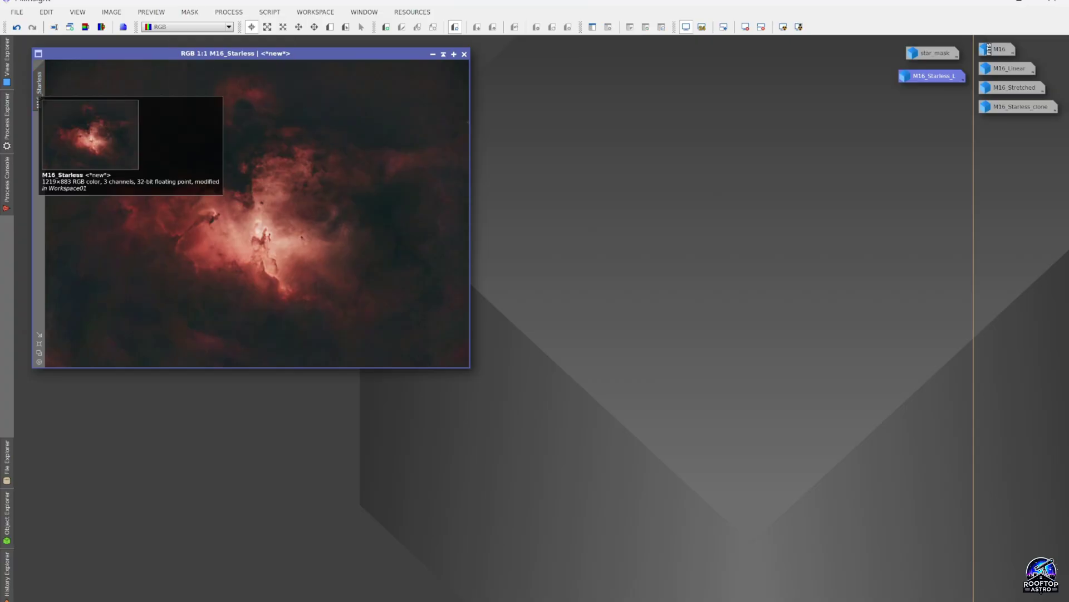
pyautogui.click(7, 117)
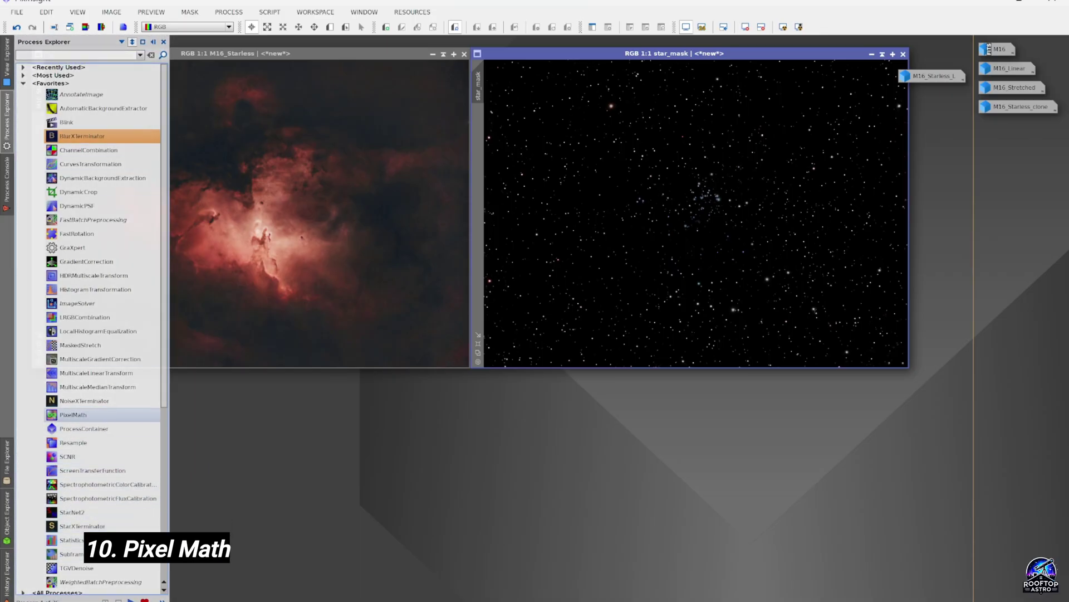
# - Enter the PixelMath expression M16_Starless+star_mask in the Expression Editor
pyautogui.doubleClick(73, 415)
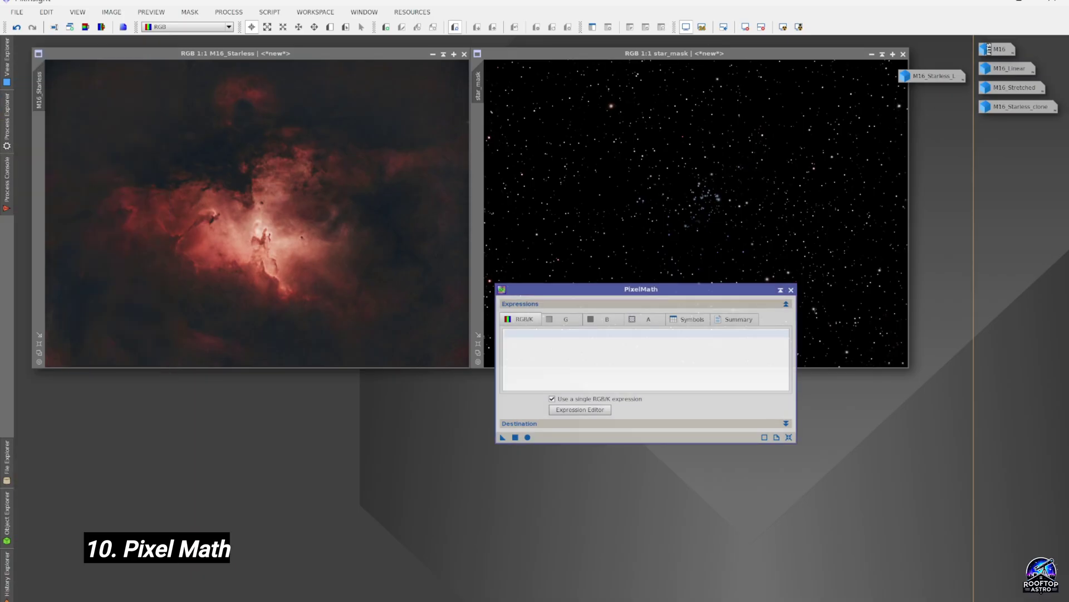
pyautogui.click(580, 410)
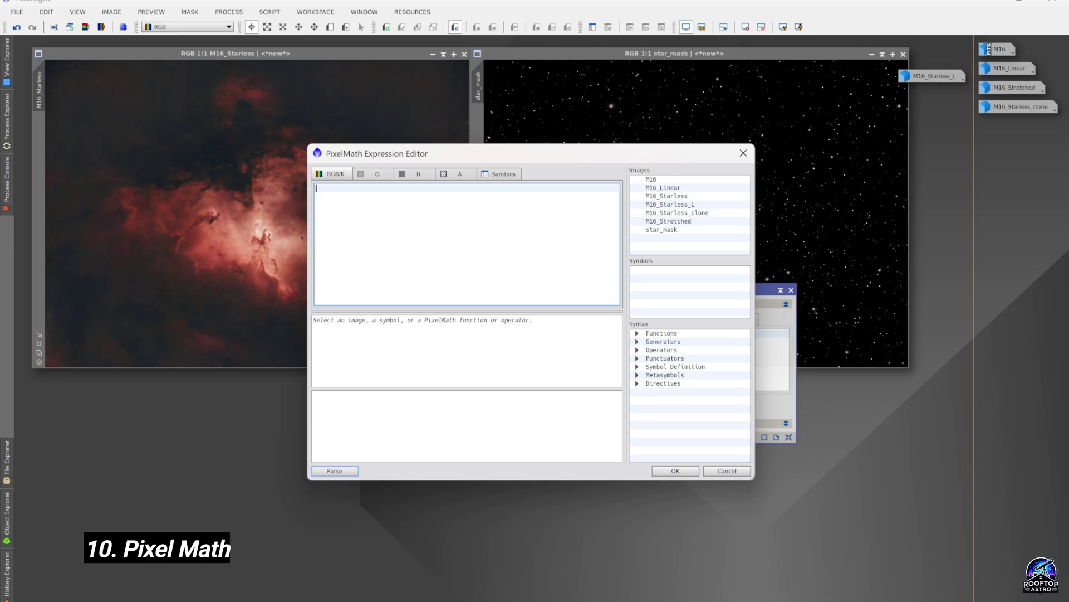
pyautogui.doubleClick(667, 196)
pyautogui.write('M16_Starless+')
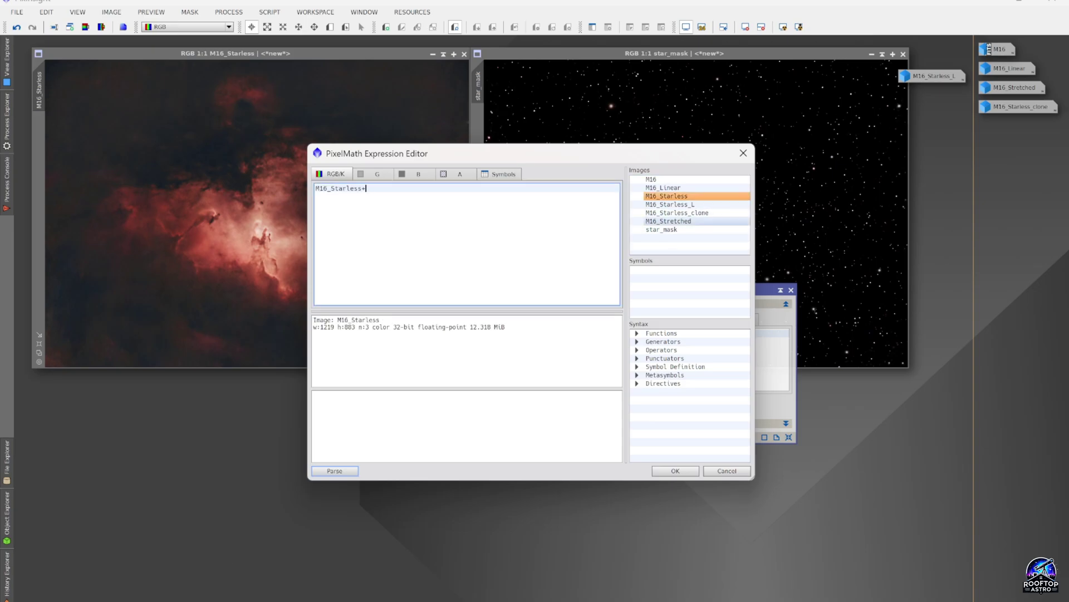
pyautogui.doubleClick(662, 229)
pyautogui.click(675, 471)
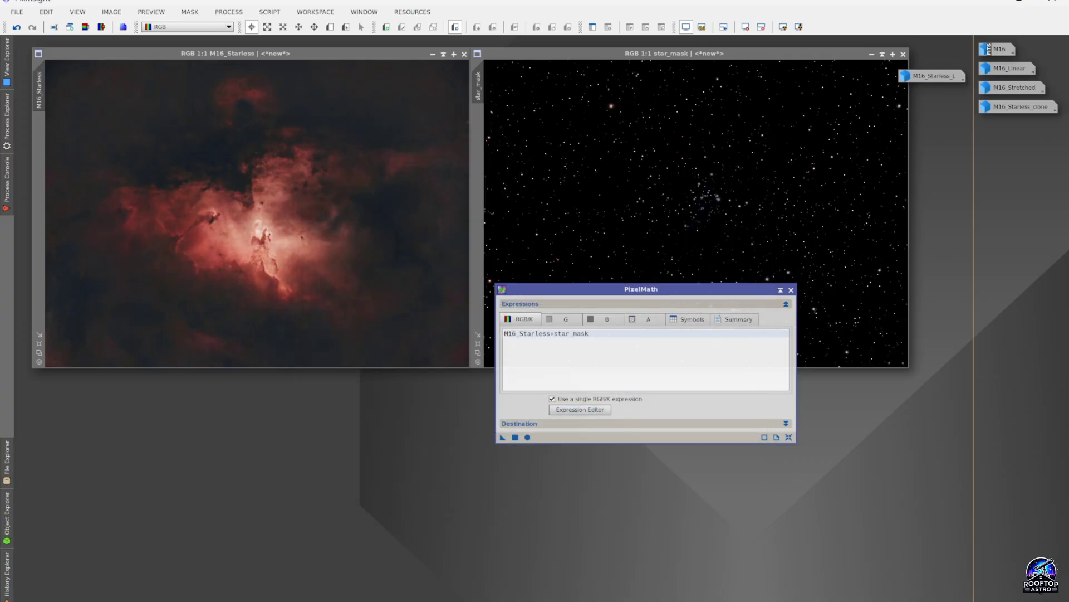
# - Set PixelMath Destination to Create new image, apply it to produce Image21, and close PixelMath
pyautogui.click(520, 424)
pyautogui.moveTo(646, 289); pyautogui.dragTo(474, 138)
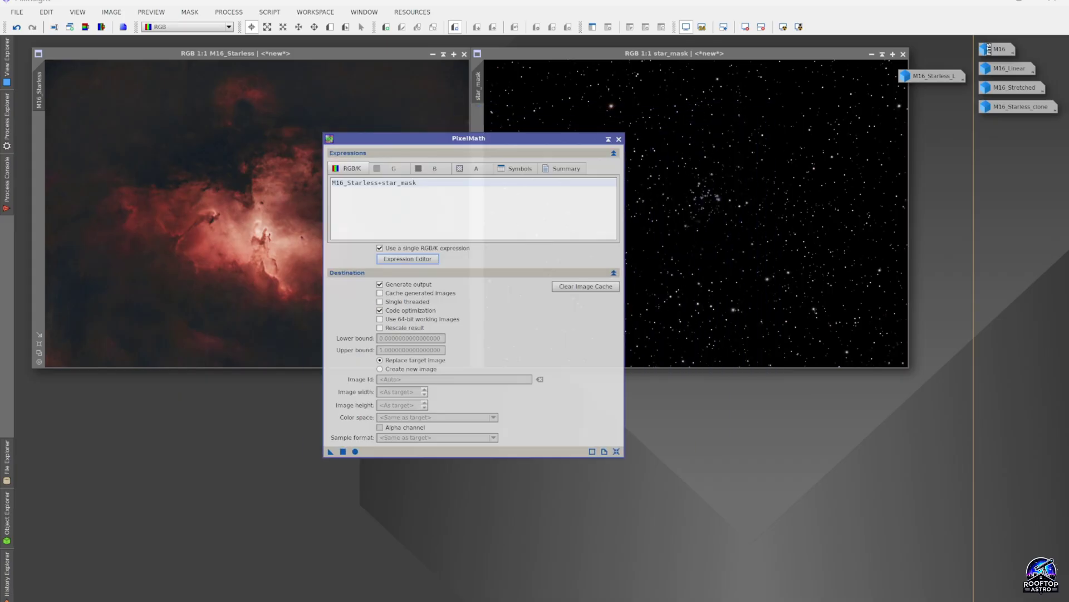
pyautogui.click(380, 369)
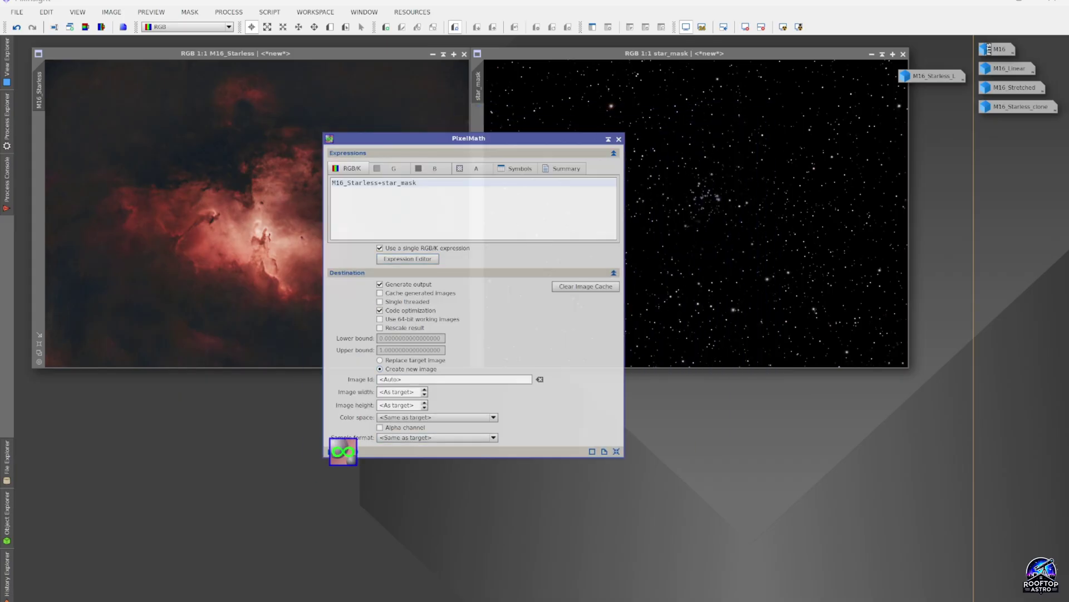
pyautogui.click(343, 451)
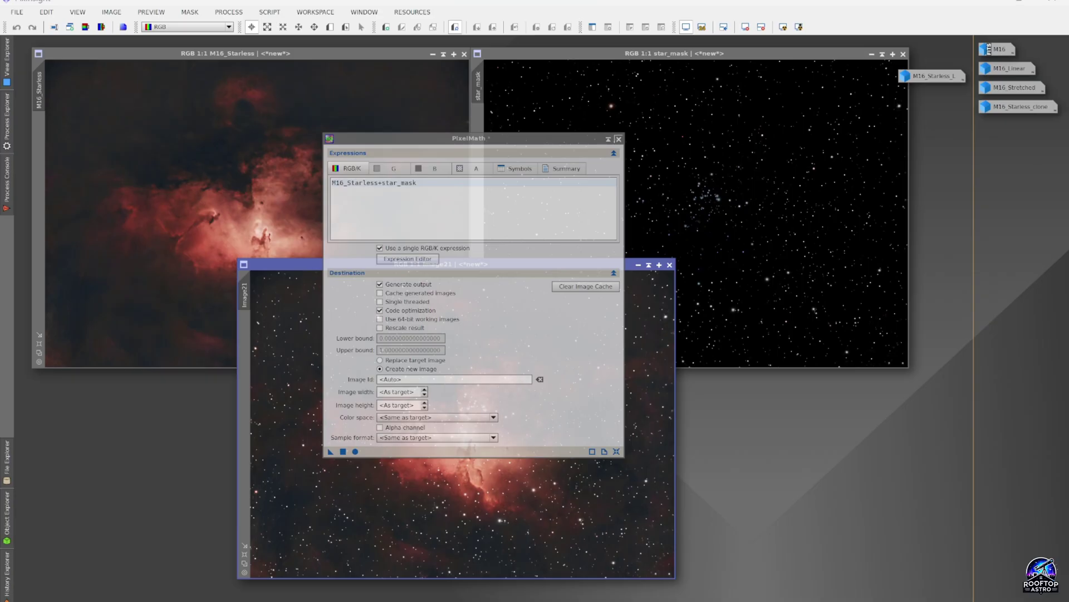
pyautogui.click(618, 140)
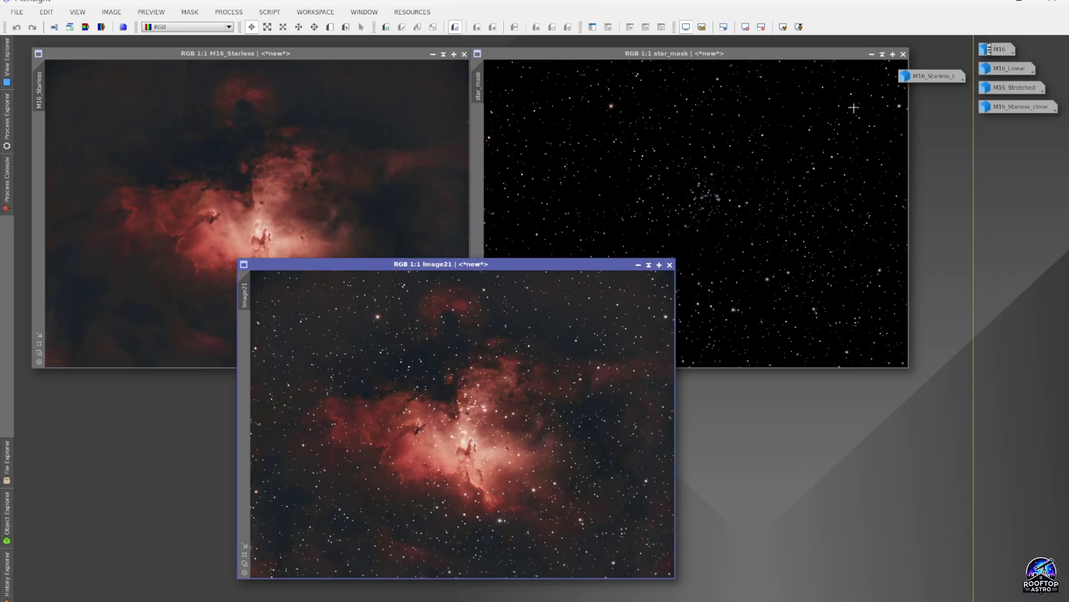
# - Iconize star_mask and M16_Starless, and rename M16_Starless to M16_Starless_Enhanced
pyautogui.click(871, 54)
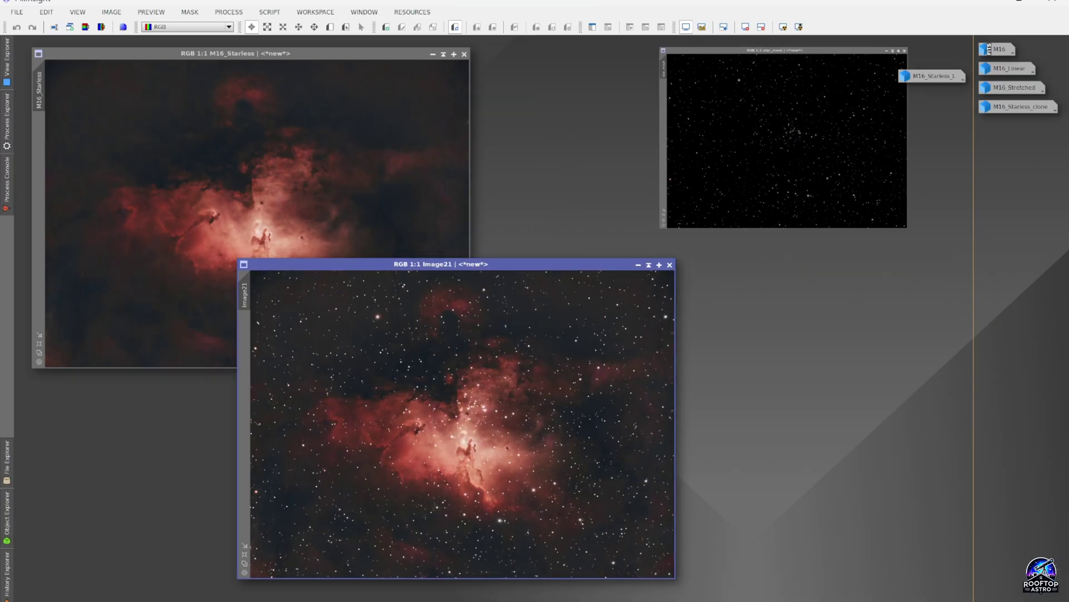
pyautogui.click(432, 53)
pyautogui.moveTo(282, 214); pyautogui.dragTo(929, 95)
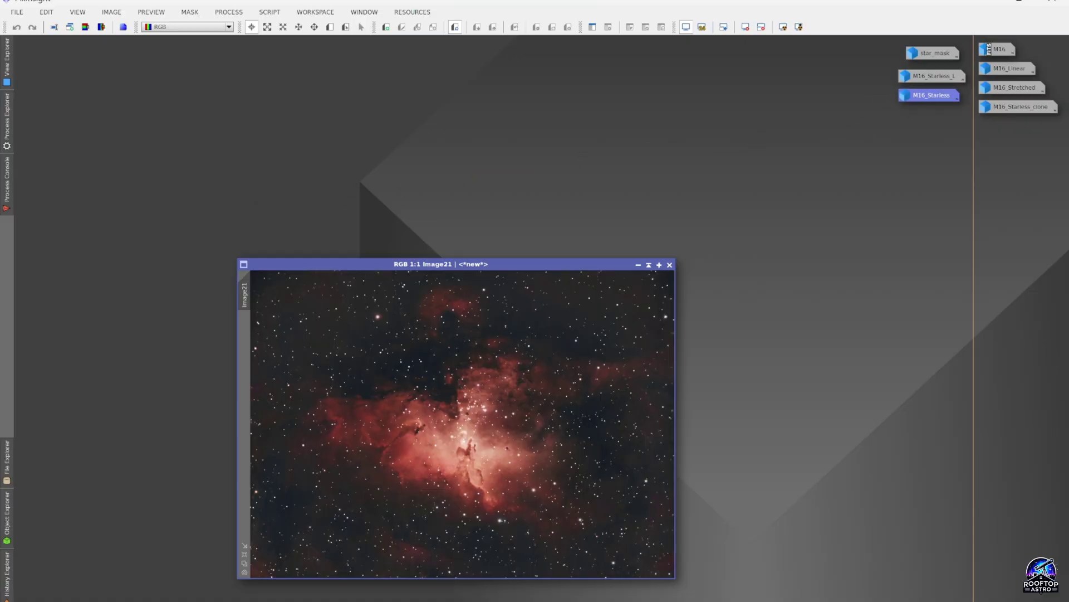
pyautogui.doubleClick(929, 95)
pyautogui.write('M16_Starless_Enhanced')
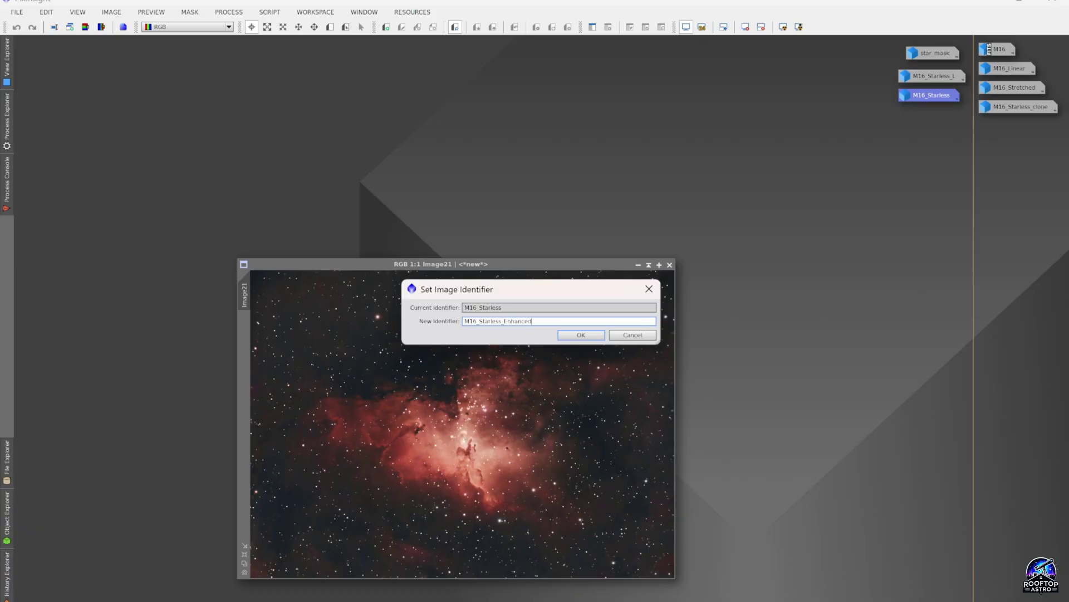
pyautogui.press('Return')
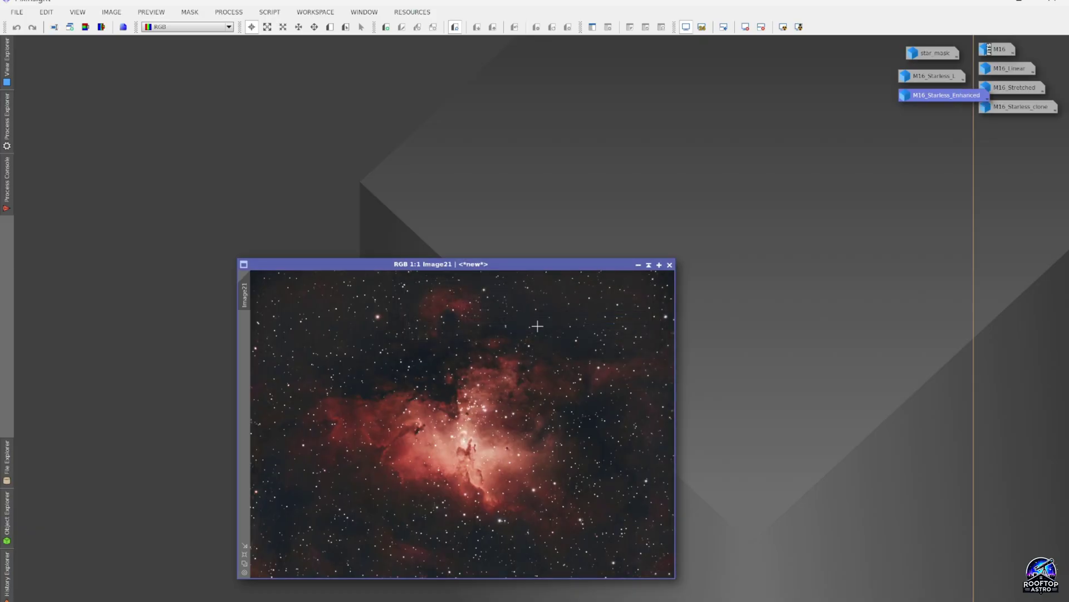
pyautogui.moveTo(944, 94); pyautogui.dragTo(924, 94)
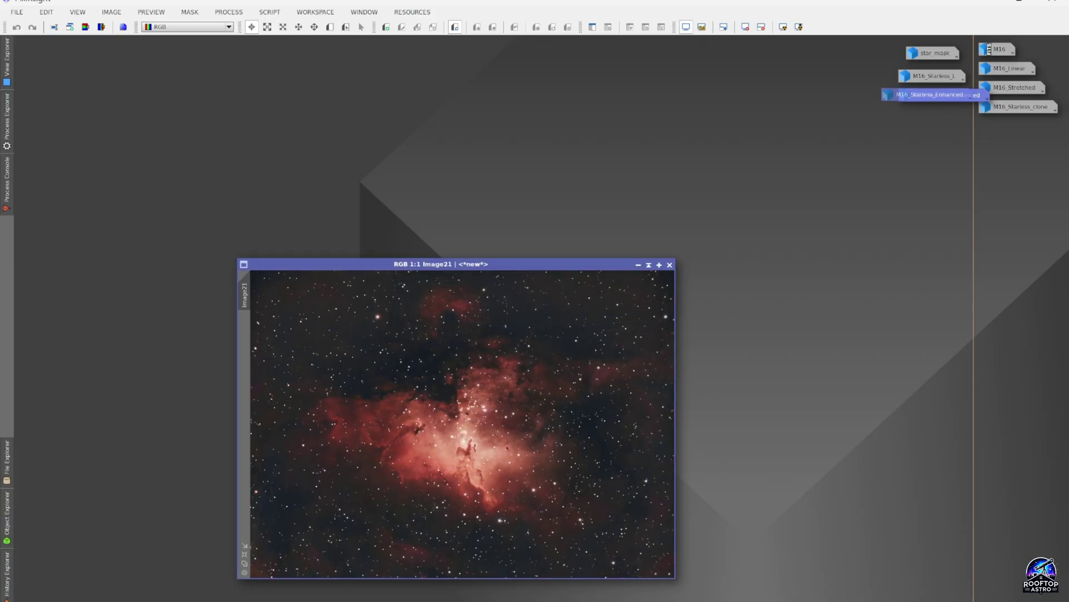